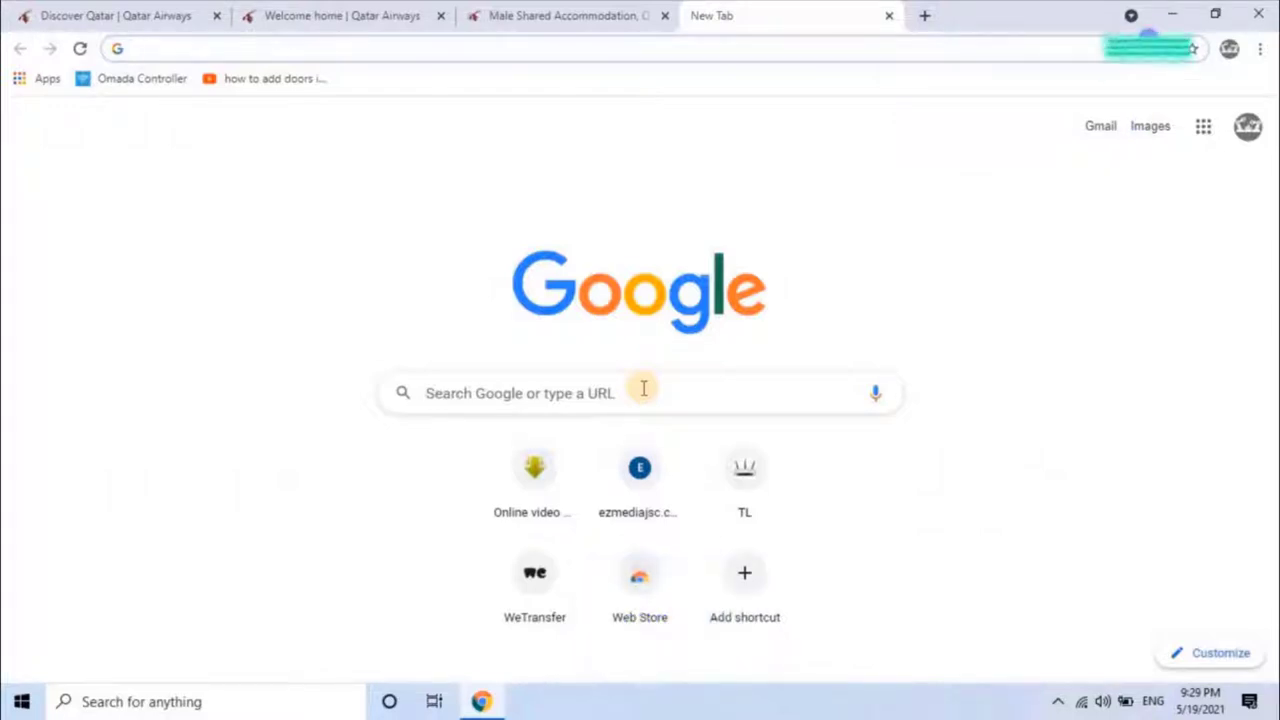
# - Search Google for 'indigo' and open the IndiGo airline website from the results
pyautogui.click(643, 388)
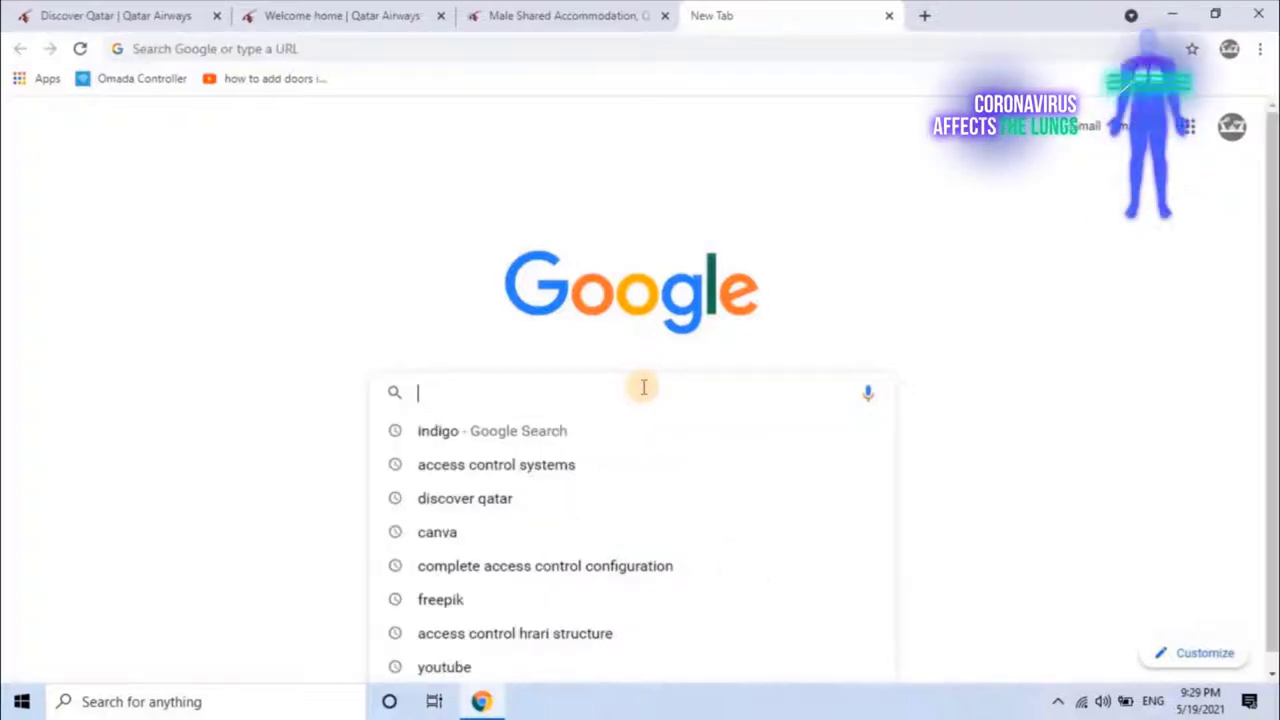
pyautogui.click(560, 430)
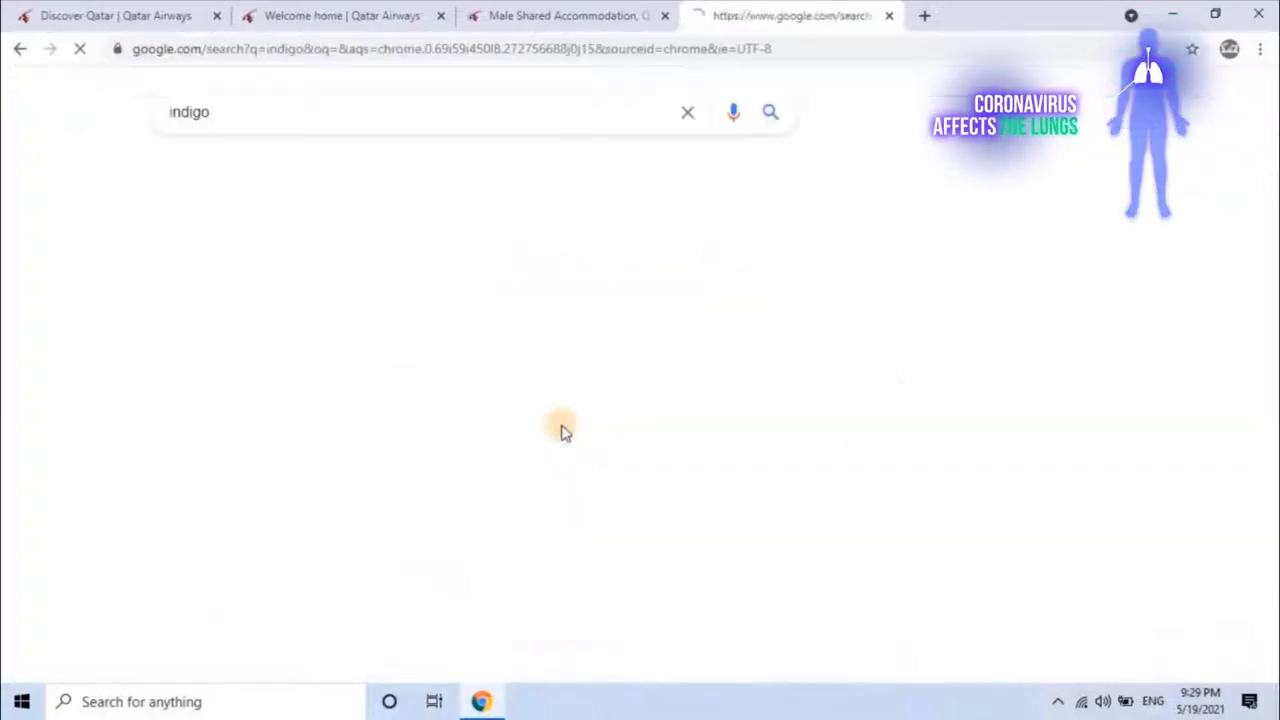
pyautogui.click(459, 284)
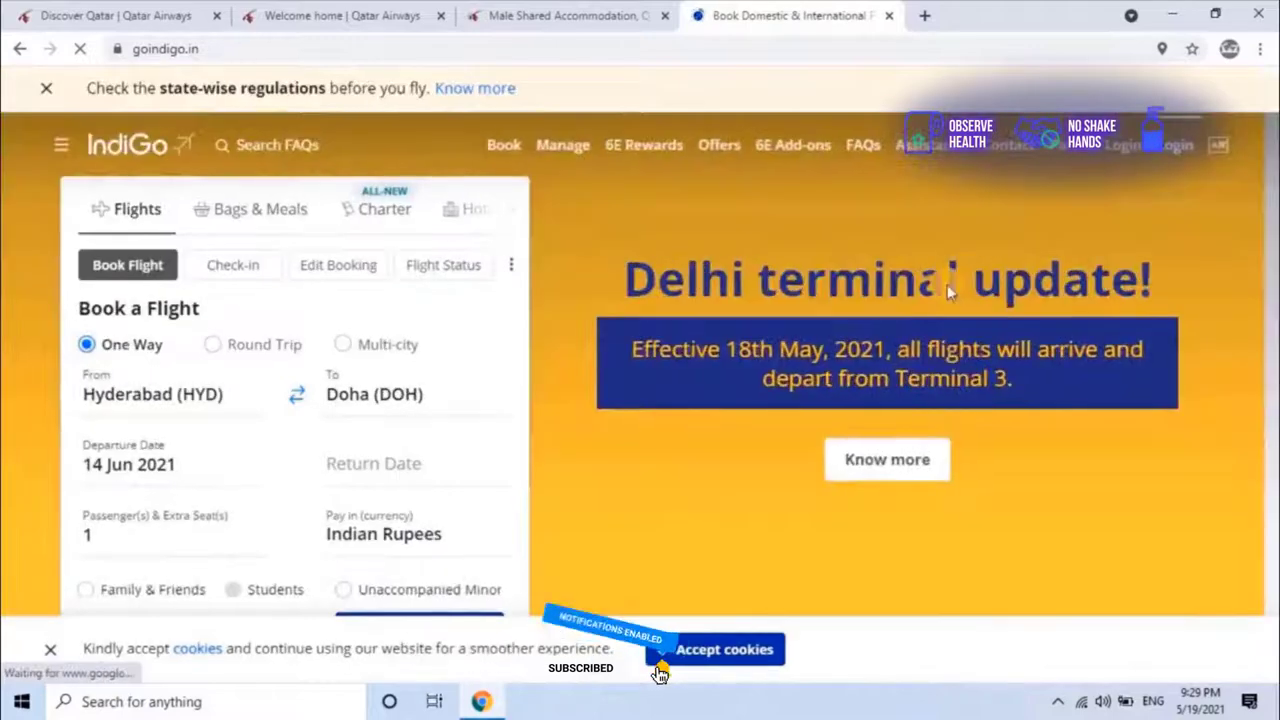
# - Log in to IndiGo with the saved mobile number and account password, then dismiss the success notice
pyautogui.click(1174, 152)
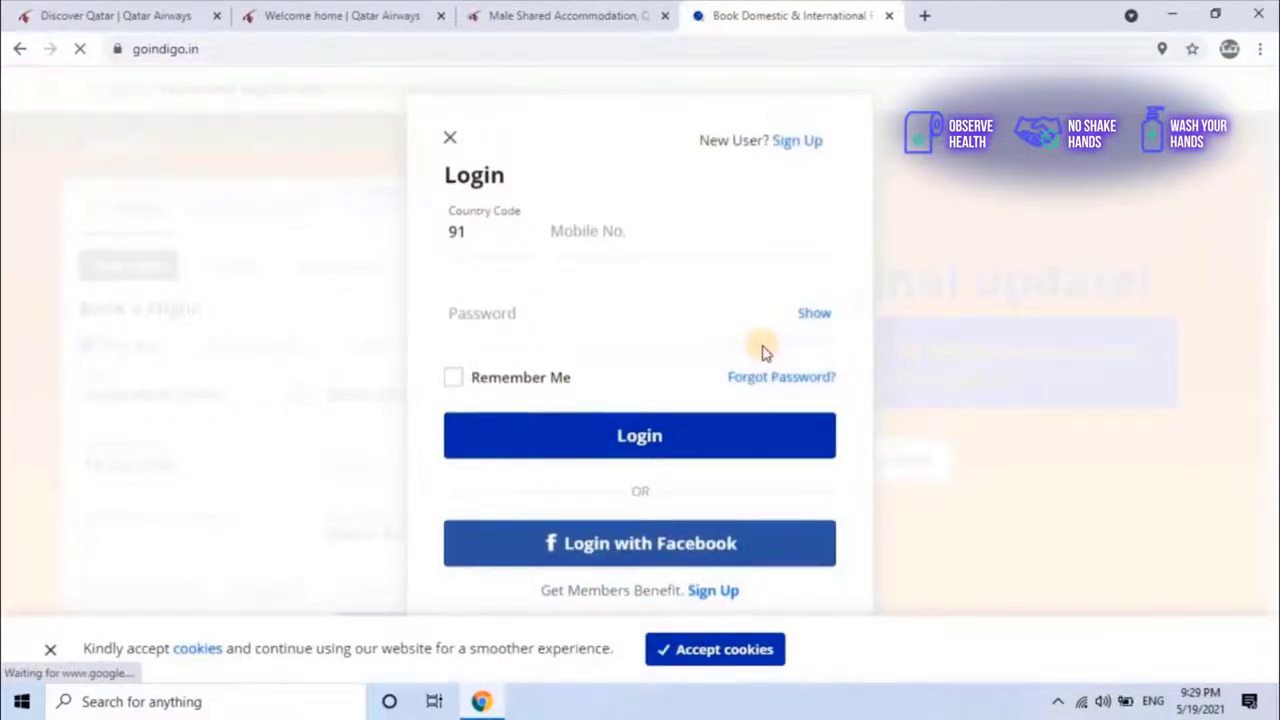
pyautogui.click(663, 235)
pyautogui.press('Return')
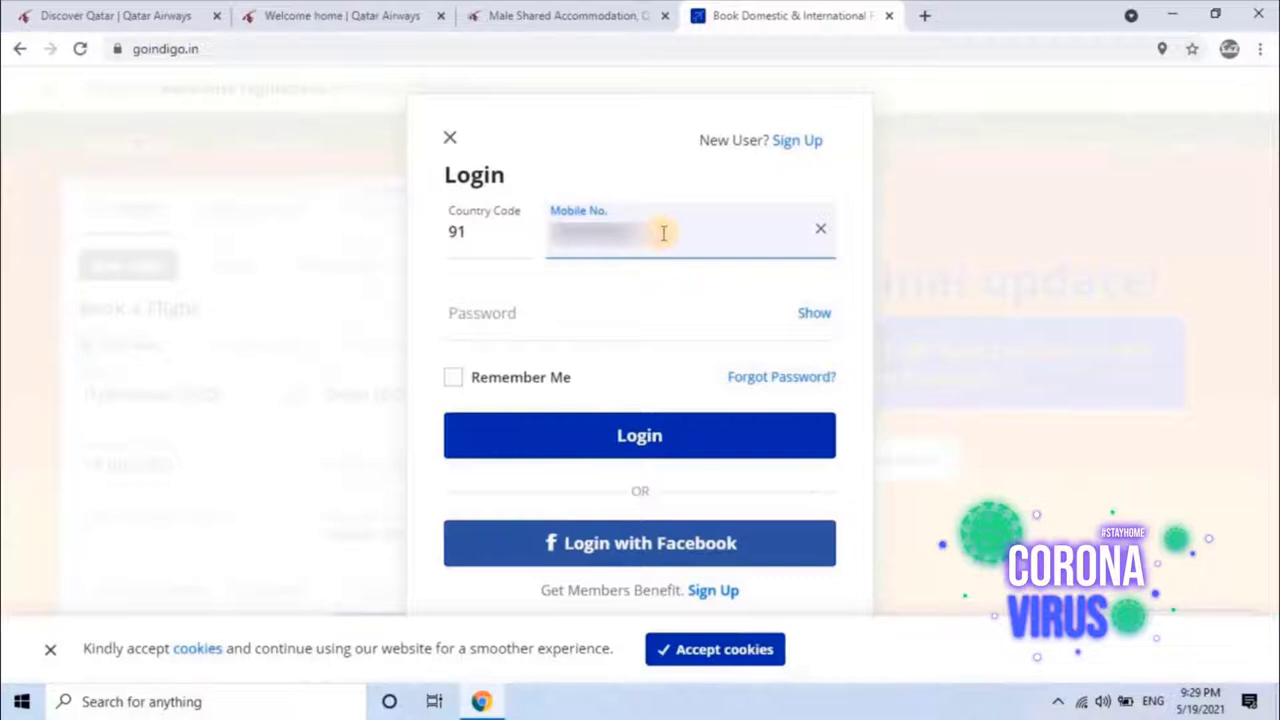
pyautogui.press('Tab')
pyautogui.write('****')
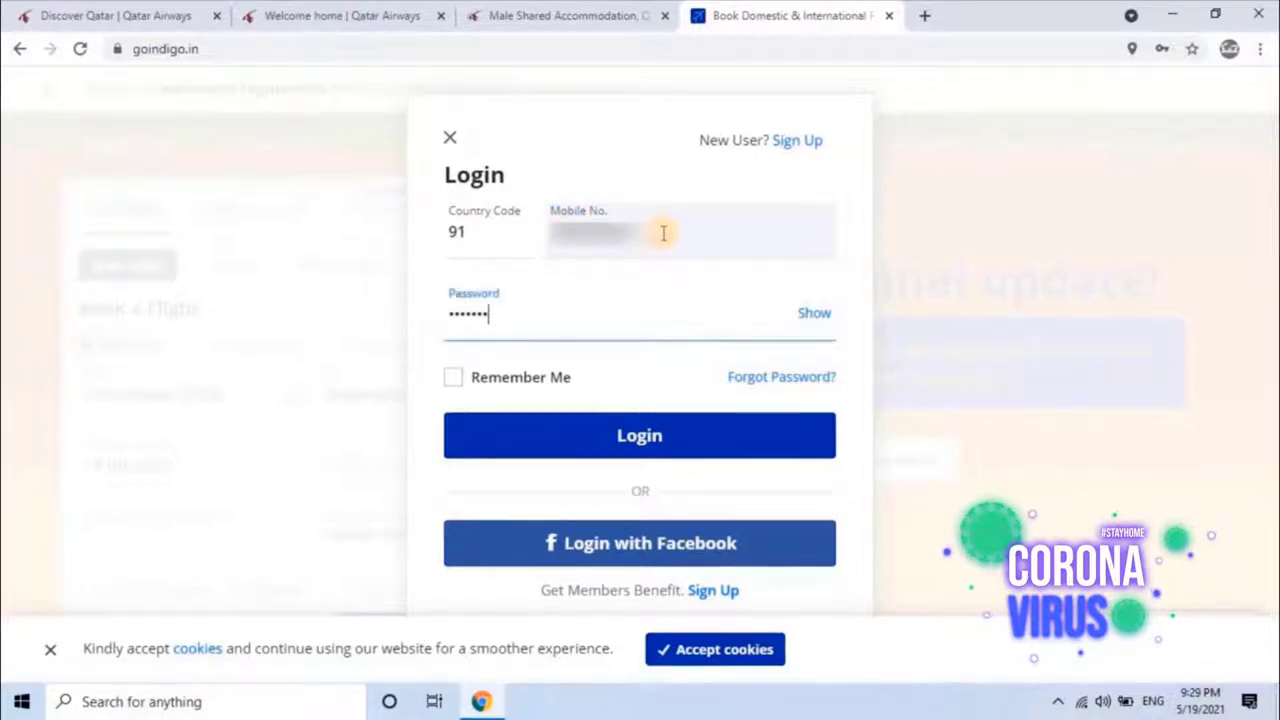
pyautogui.click(686, 430)
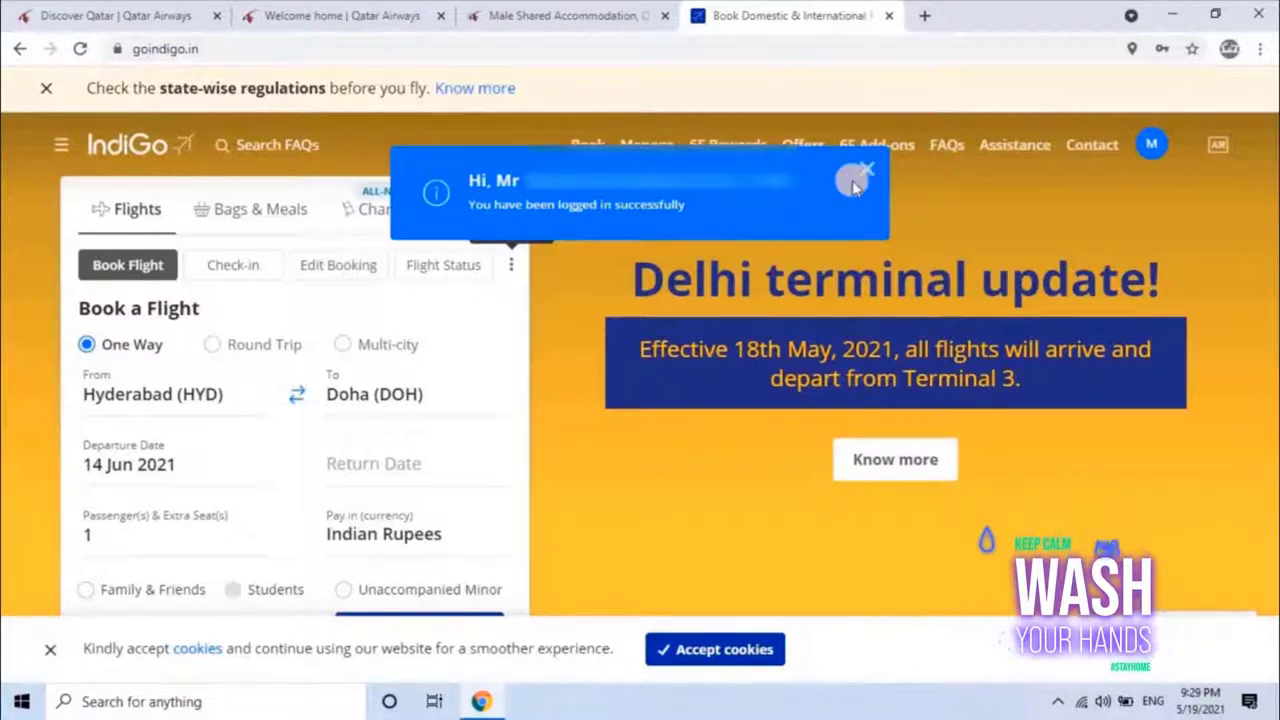
pyautogui.click(852, 182)
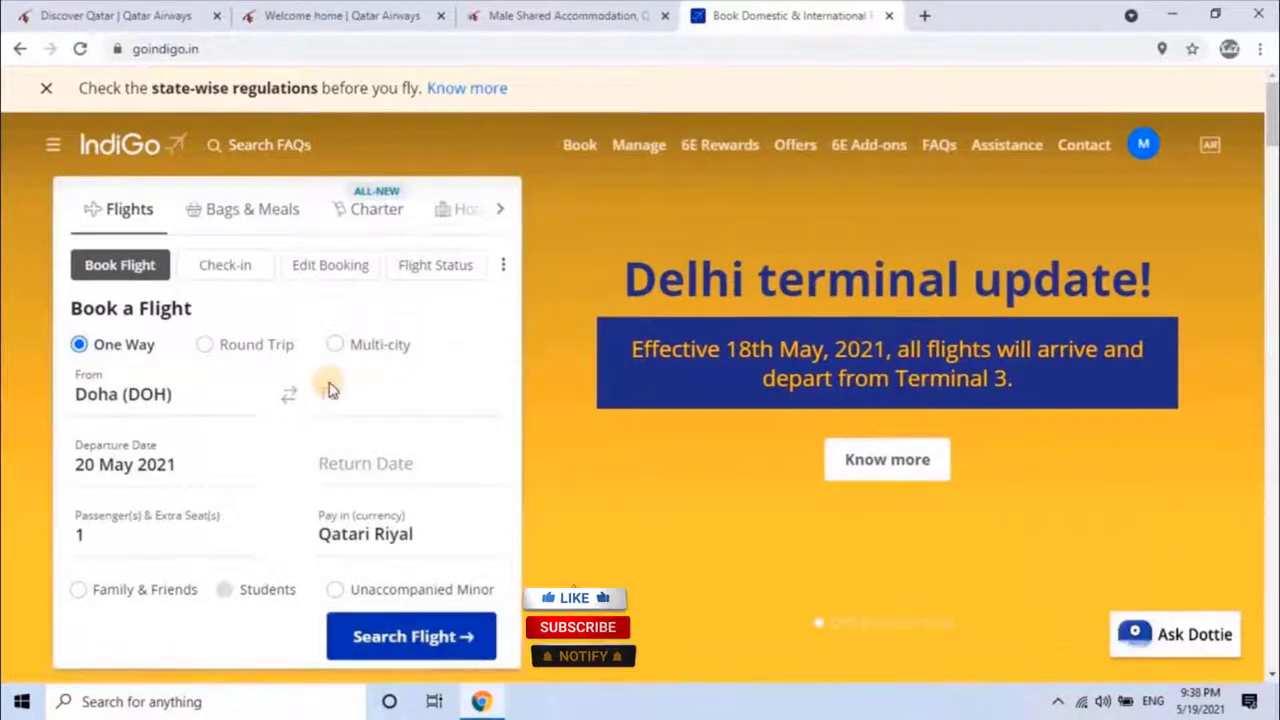
# - Set the trip's From city to Hyderabad (HYD) and To city to Doha (DOH), Qatar
pyautogui.click(366, 386)
pyautogui.click(228, 382)
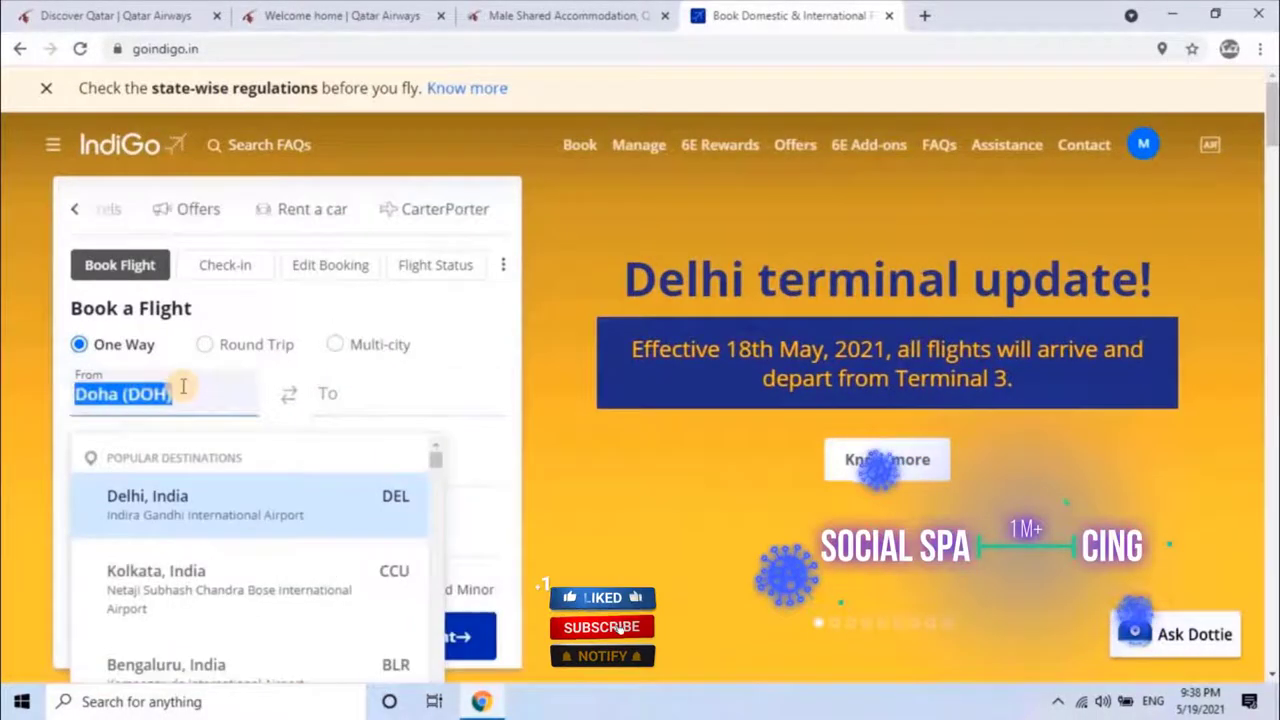
pyautogui.write('hy')
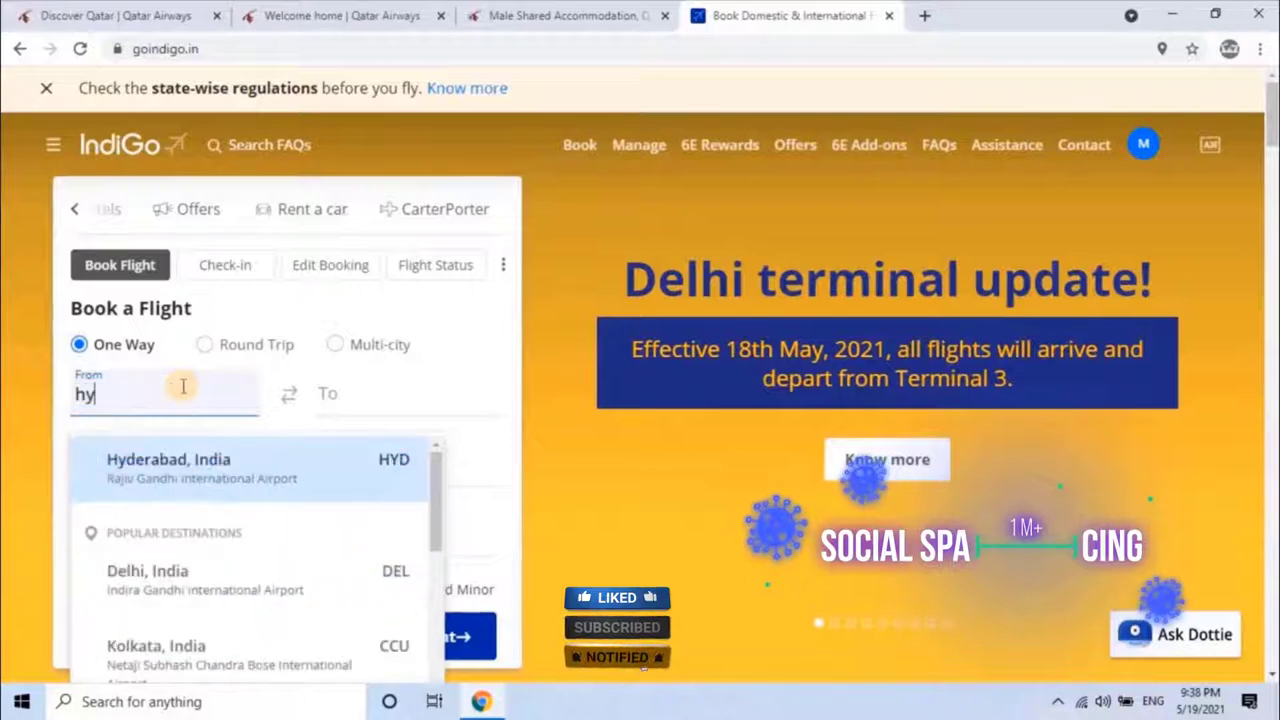
pyautogui.click(363, 386)
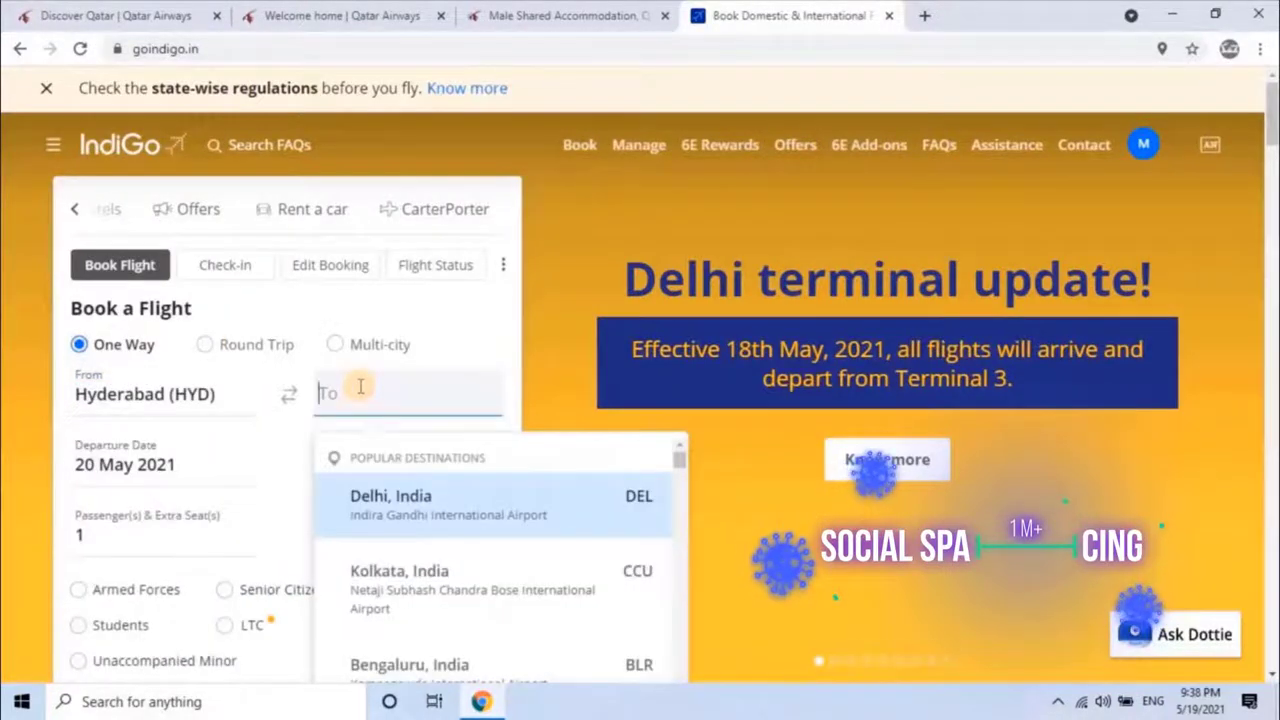
pyautogui.write('do')
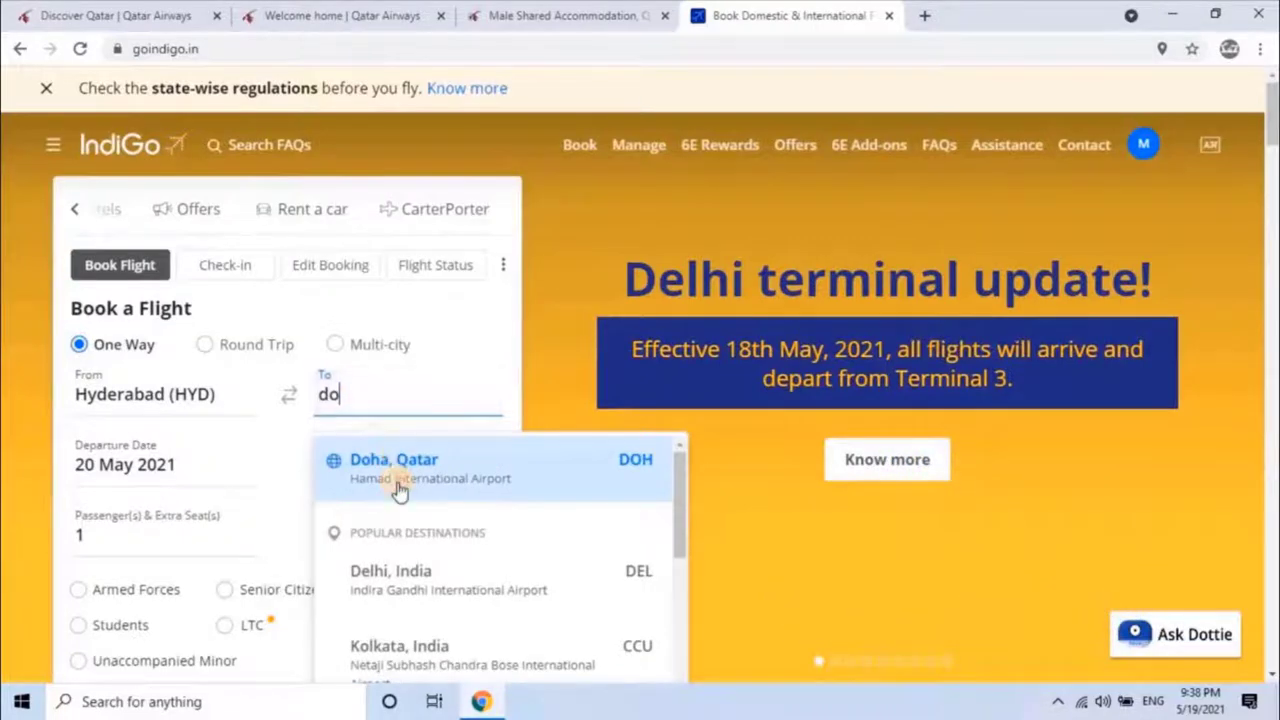
pyautogui.click(398, 462)
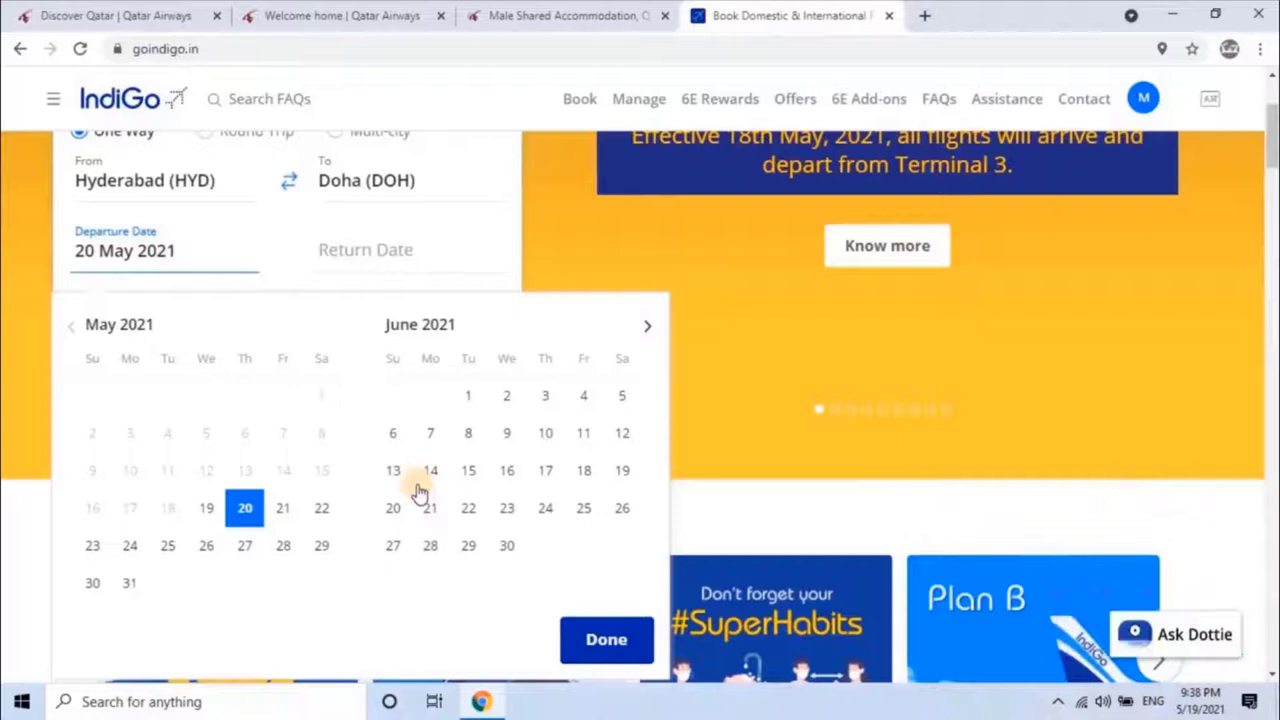
# - Set departure to 13 Jun 2021, choose Qatari Riyal as payment currency, and search flights
pyautogui.click(392, 471)
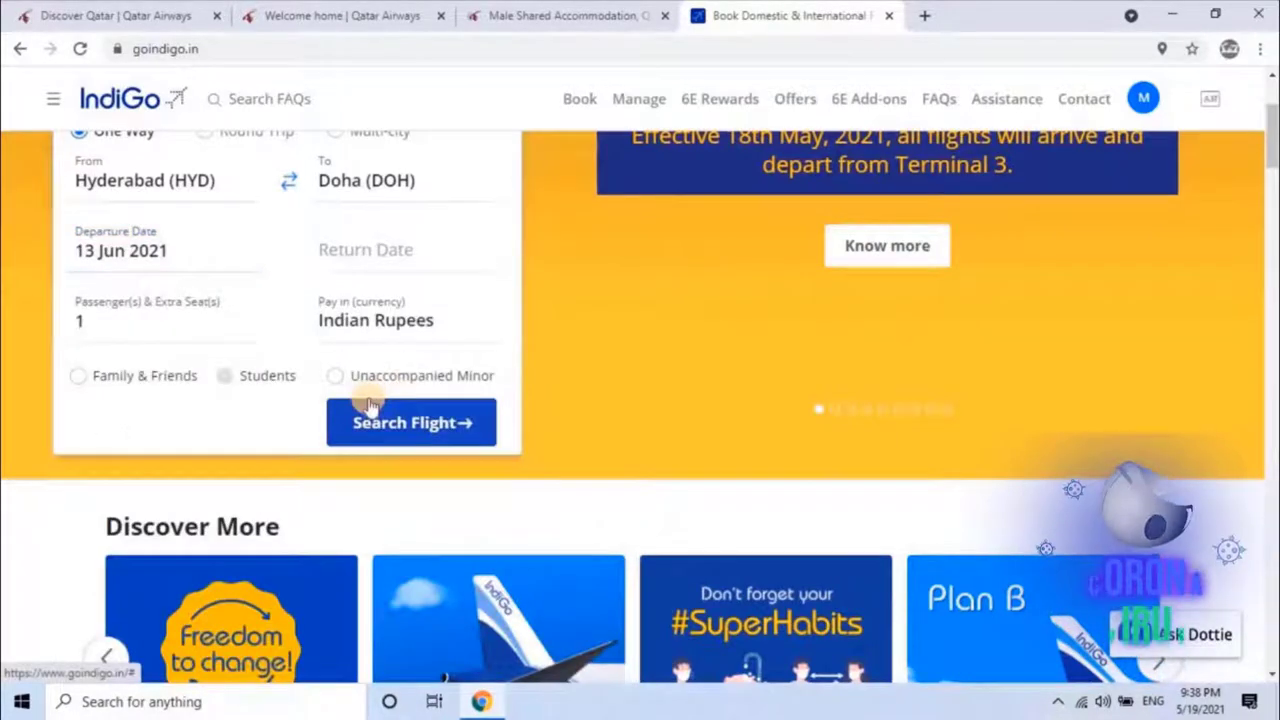
pyautogui.click(370, 405)
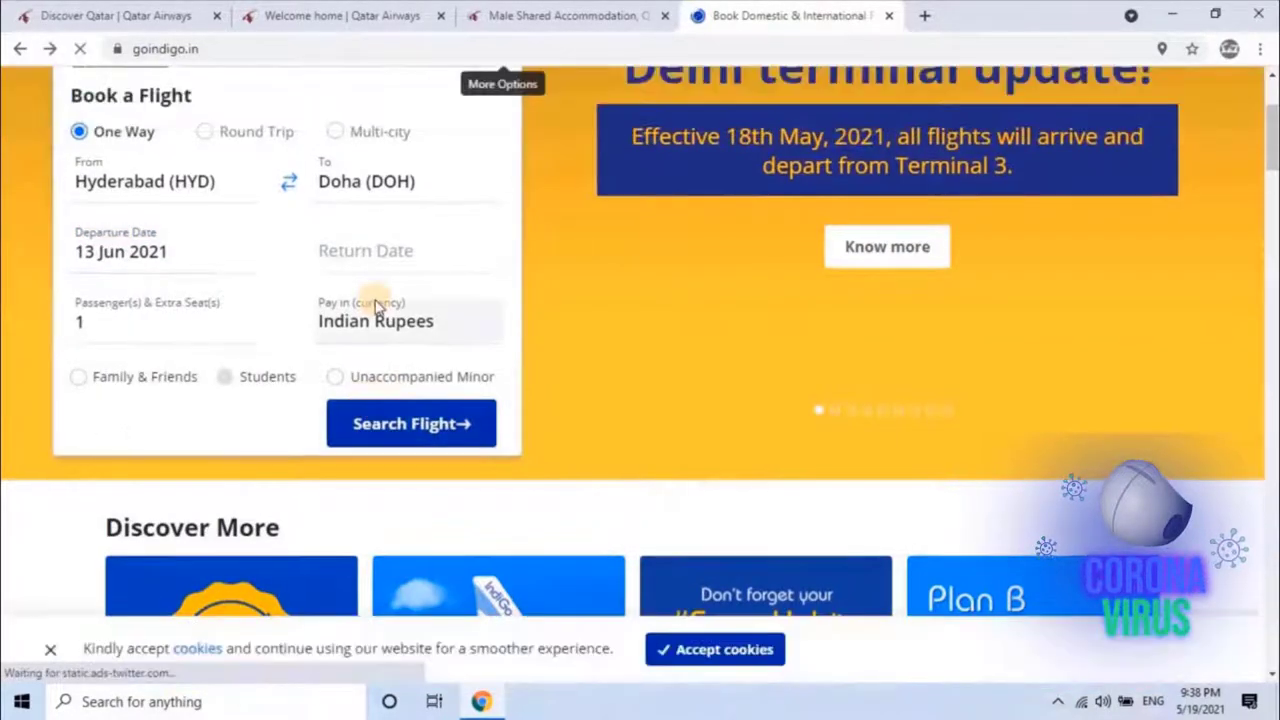
pyautogui.click(396, 322)
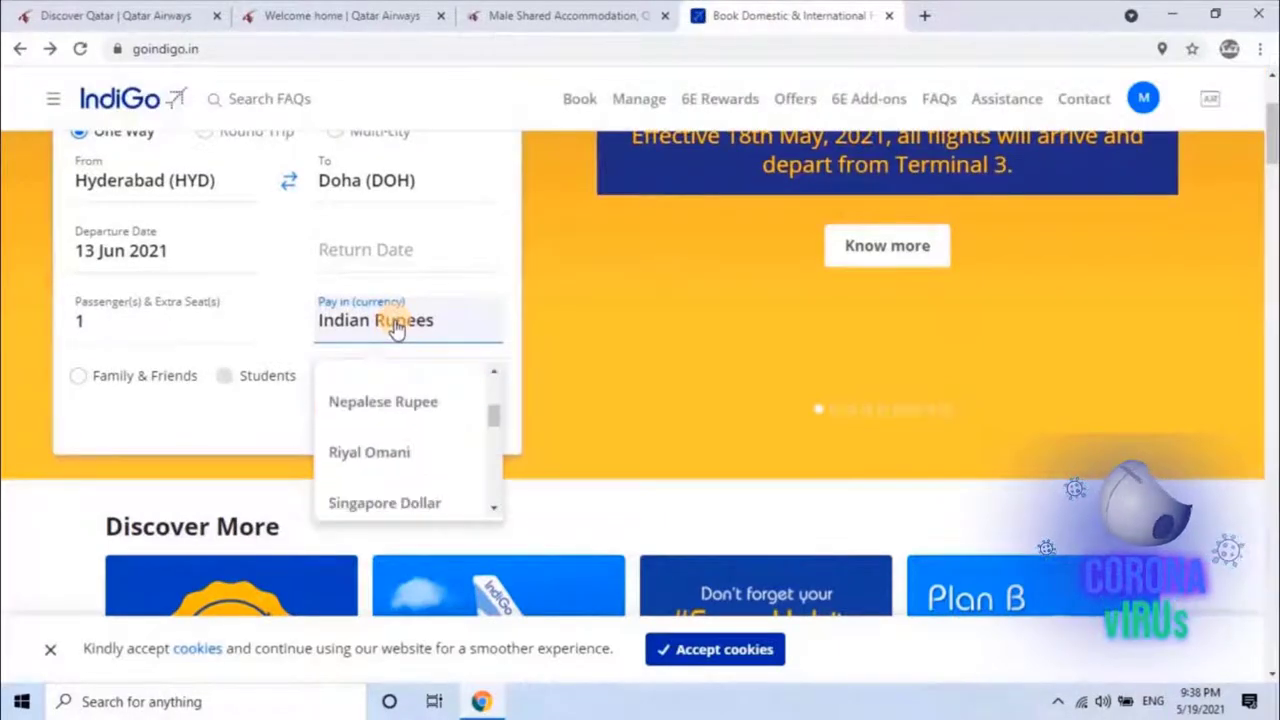
pyautogui.scroll(-3, 386, 460)
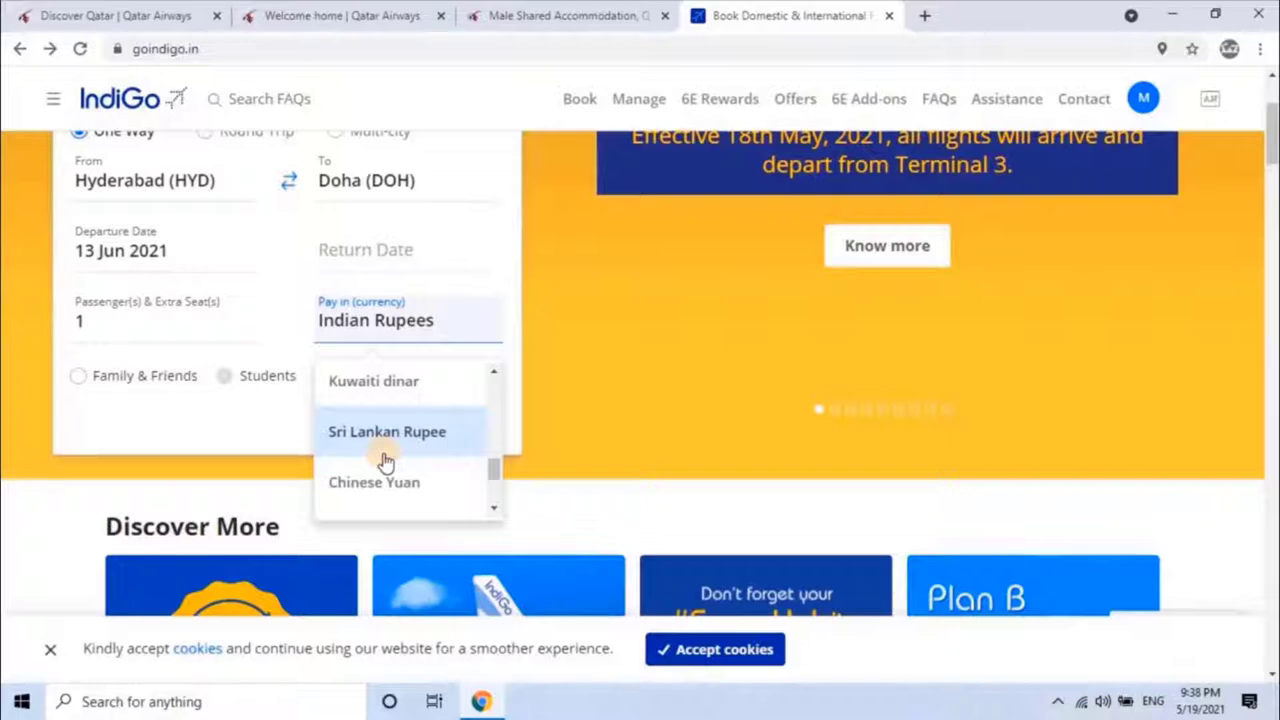
pyautogui.scroll(2, 382, 458)
pyautogui.click(392, 390)
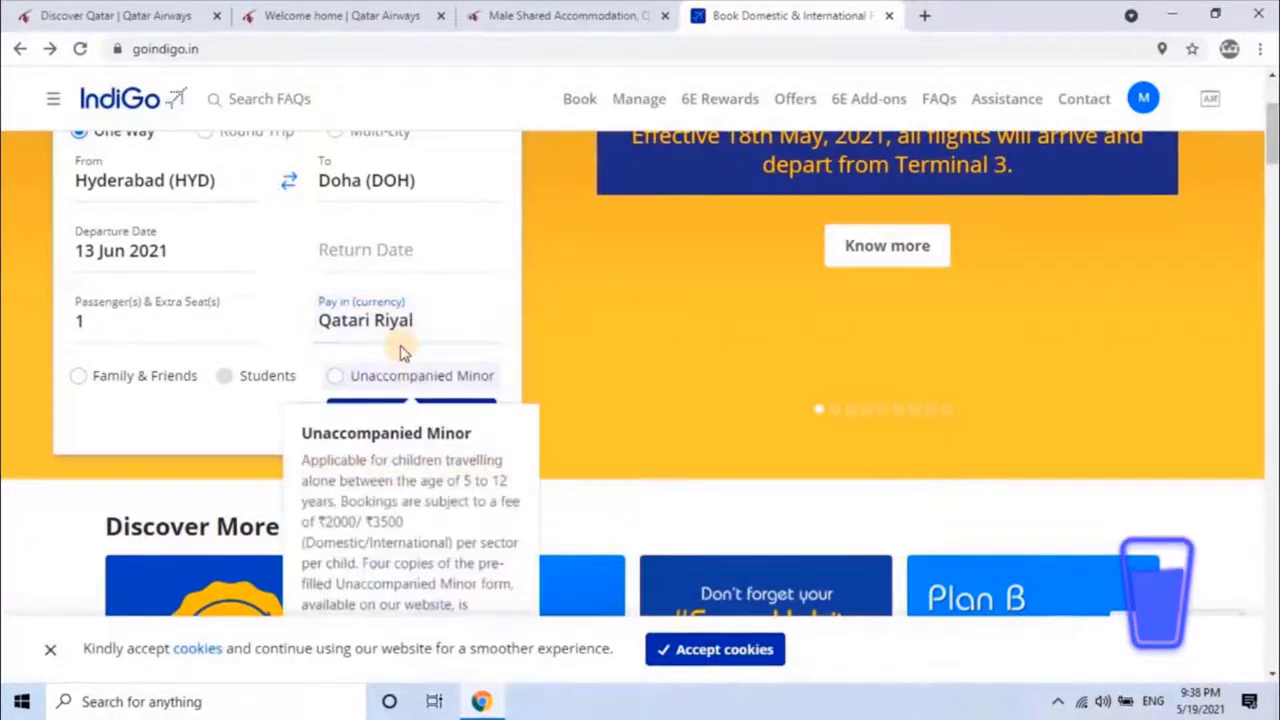
pyautogui.scroll(3, 400, 345)
pyautogui.scroll(-1, 248, 410)
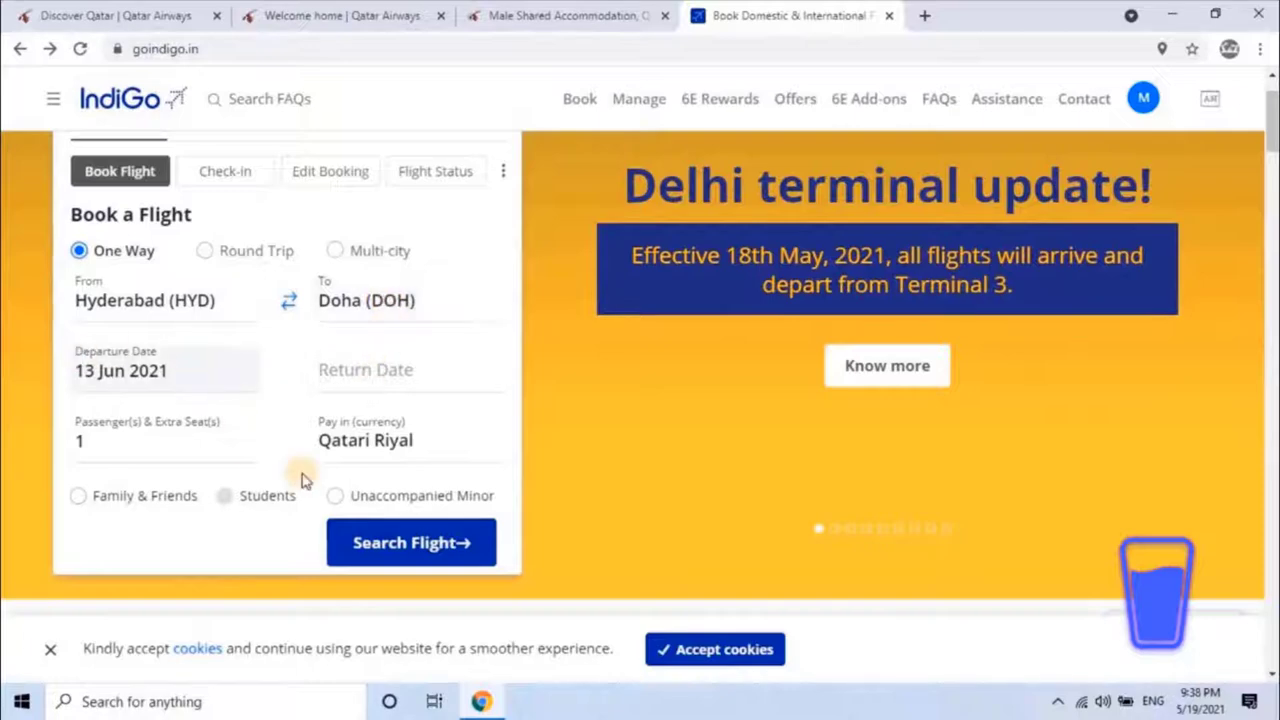
pyautogui.click(362, 536)
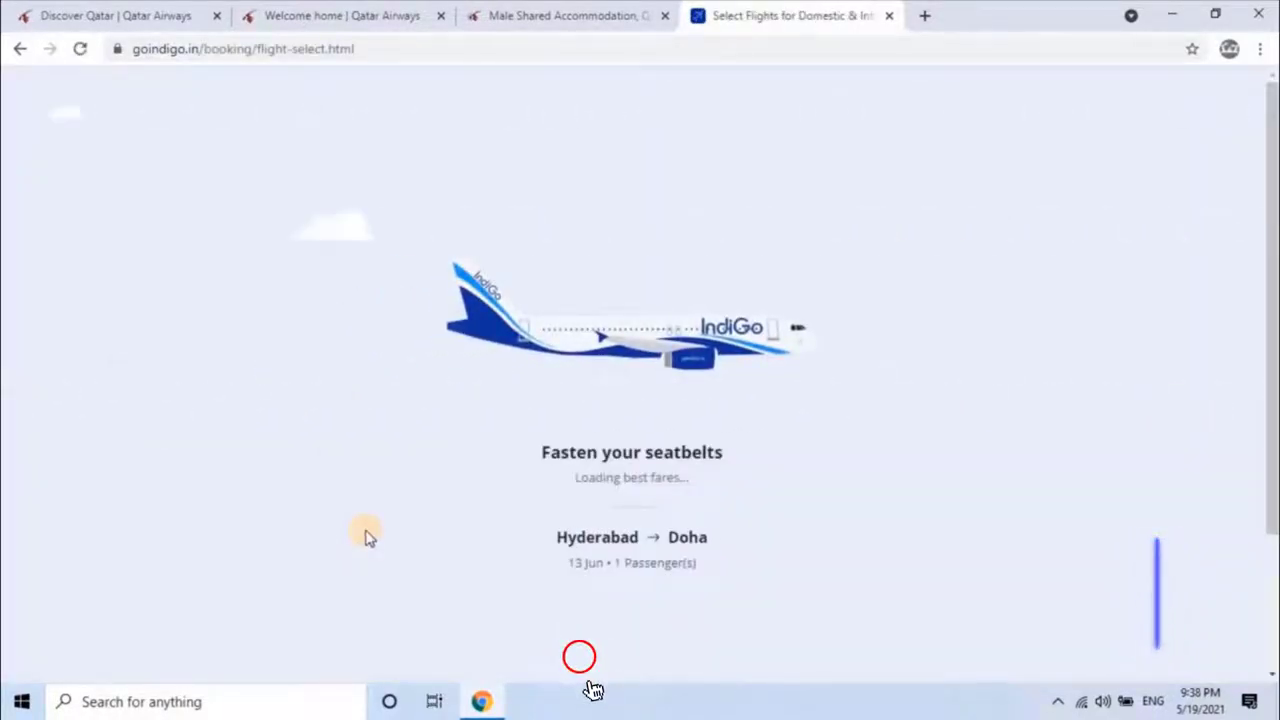
# - Filter to non-stop flights, select the 6E 1713 Saver fare at QAR 463, and continue
pyautogui.scroll(-1, 376, 517)
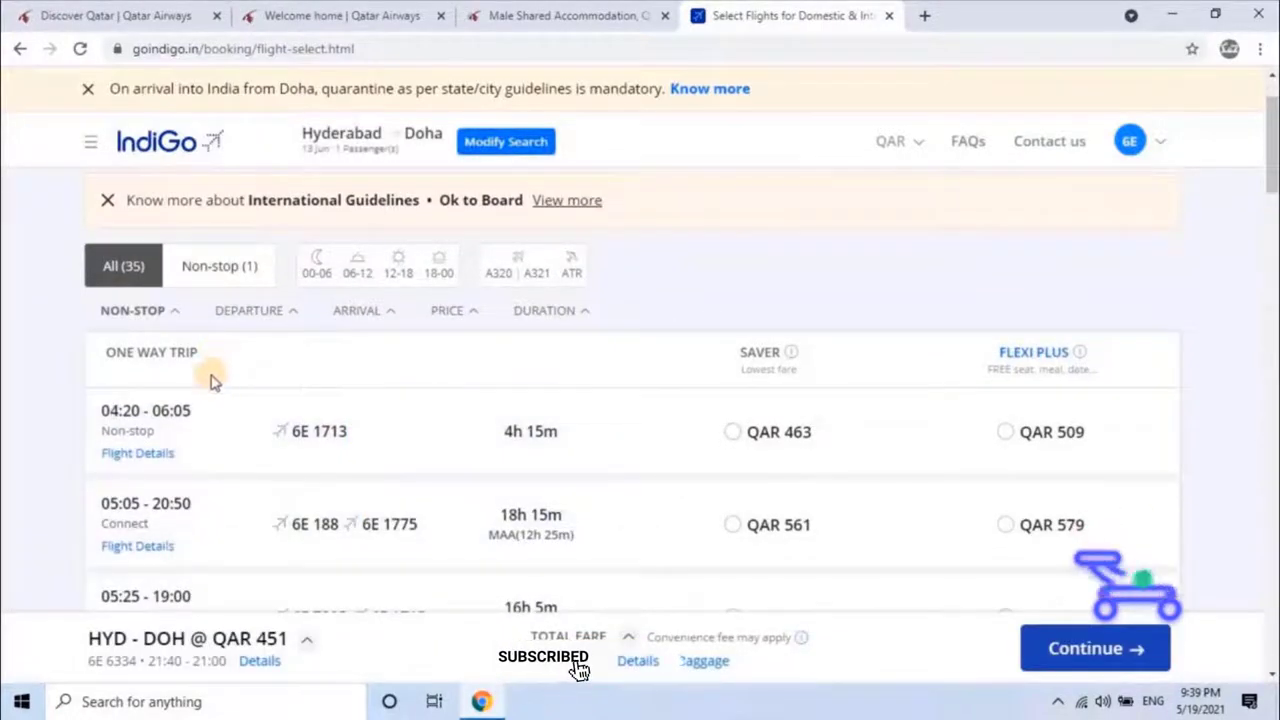
pyautogui.click(220, 266)
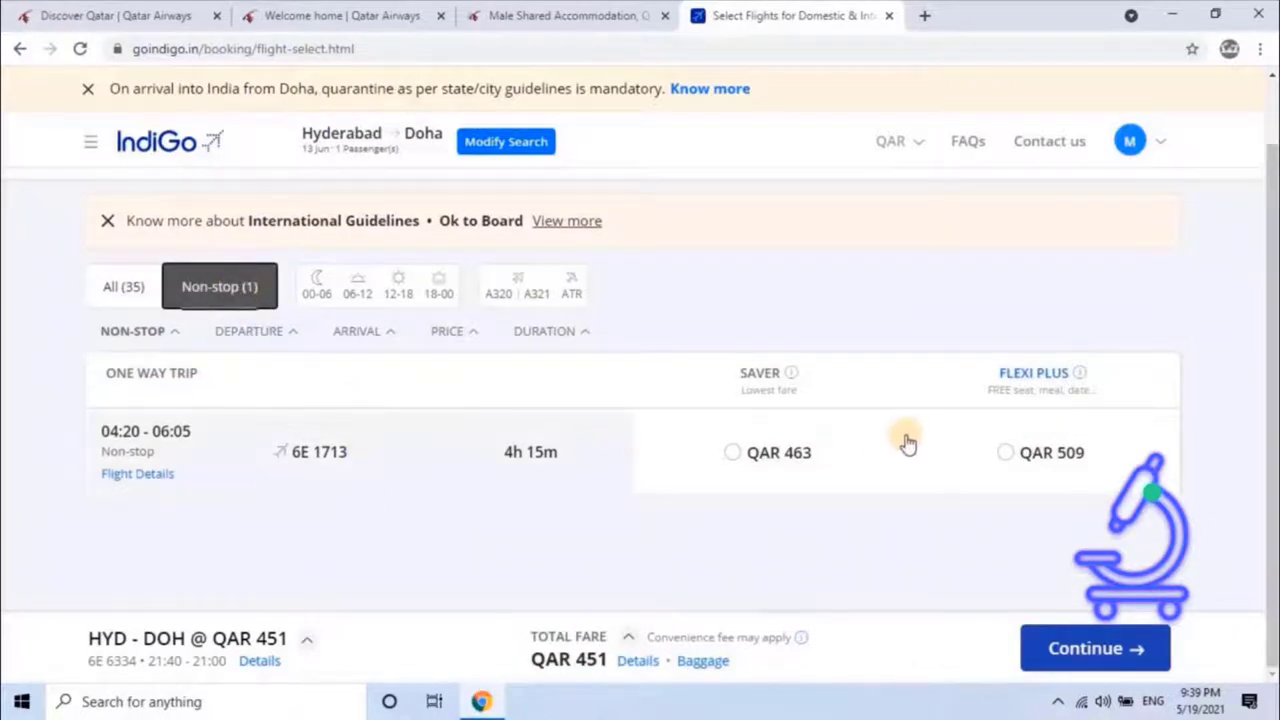
pyautogui.click(733, 455)
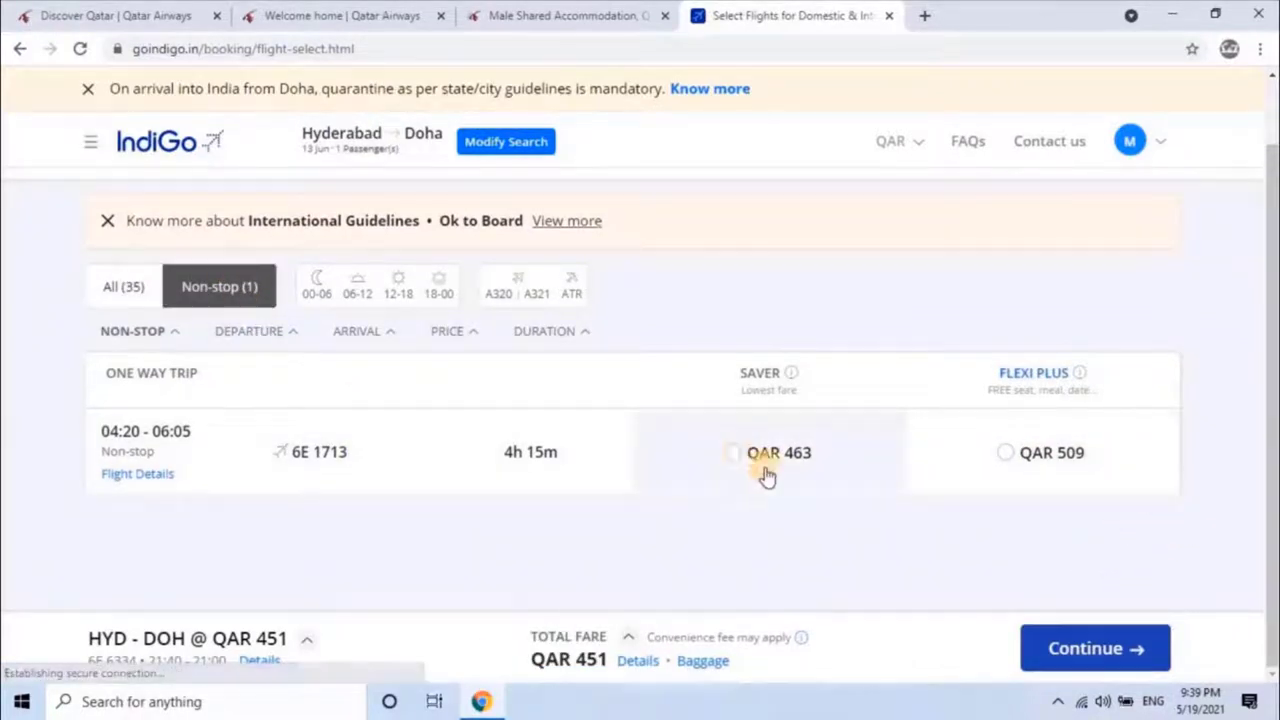
pyautogui.click(1095, 648)
pyautogui.scroll(-10, 700, 420)
pyautogui.scroll(-10, 727, 515)
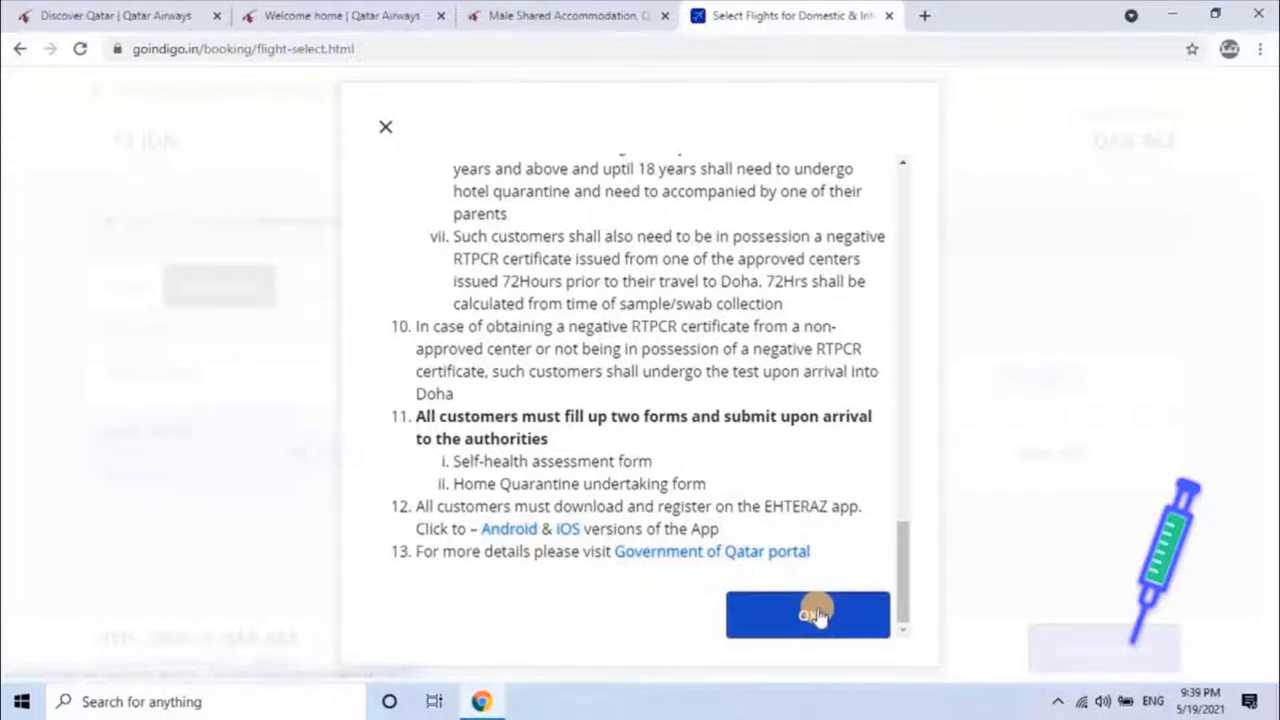
# - Accept the Qatar travel guidelines with OK to reach the Flexi Plus upgrade offer
pyautogui.click(815, 615)
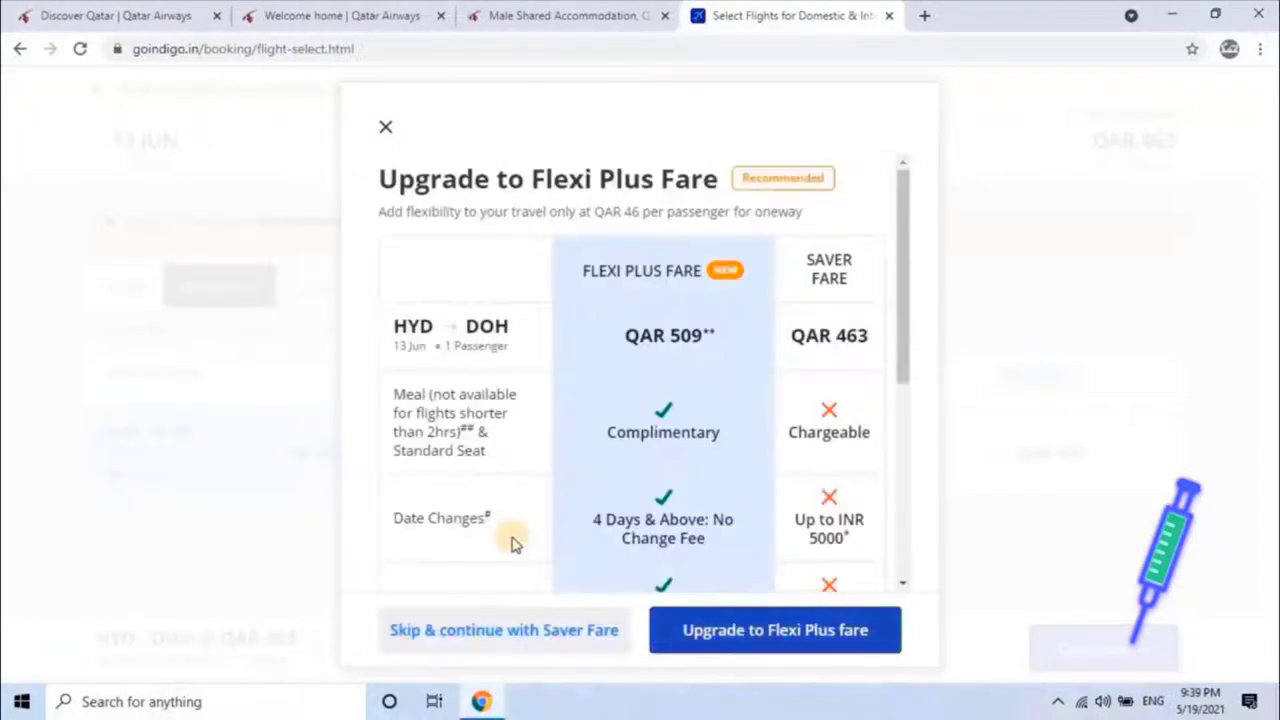
# - Fill the contact mobile number and e-mail from saved entries and submit the contact details
pyautogui.click(519, 632)
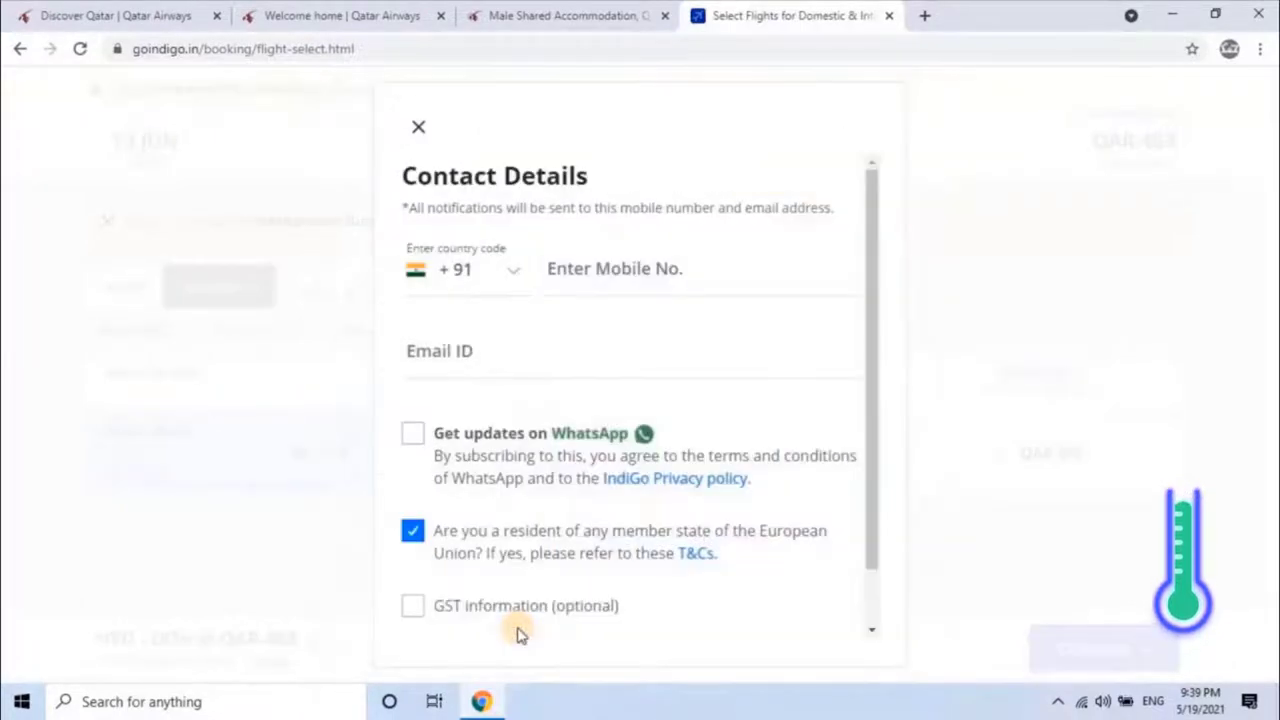
pyautogui.click(638, 270)
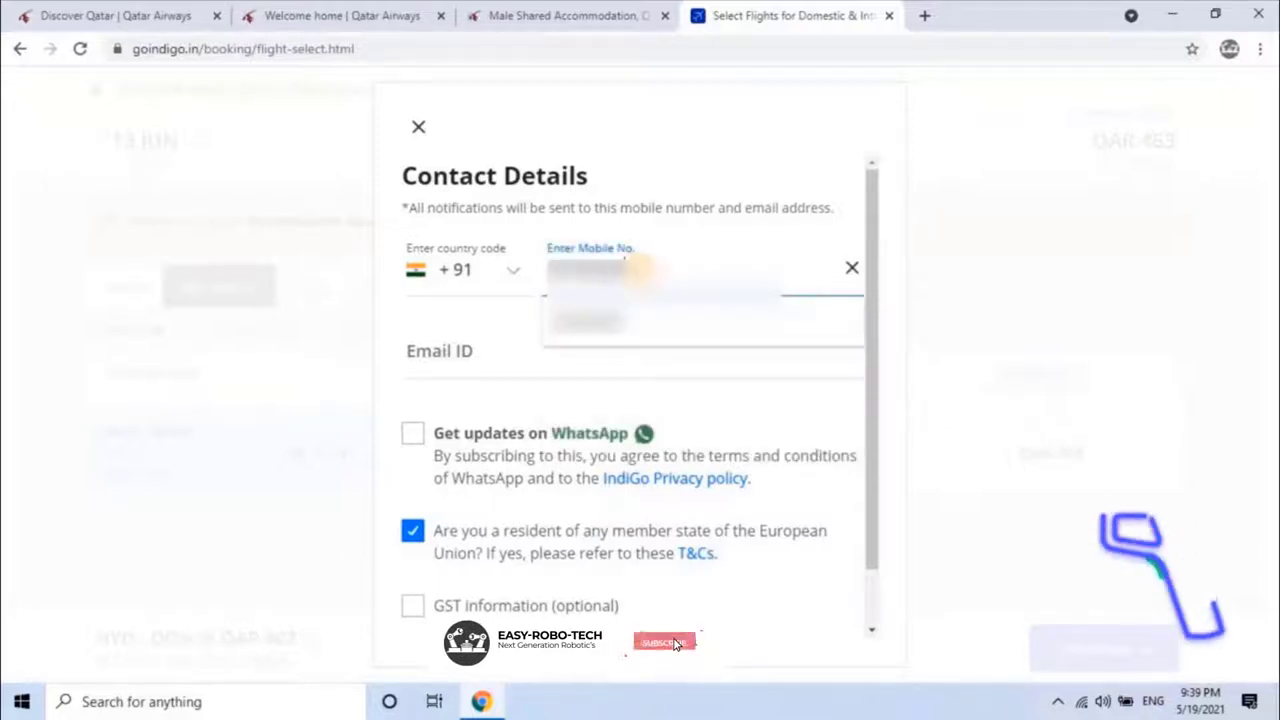
pyautogui.click(572, 360)
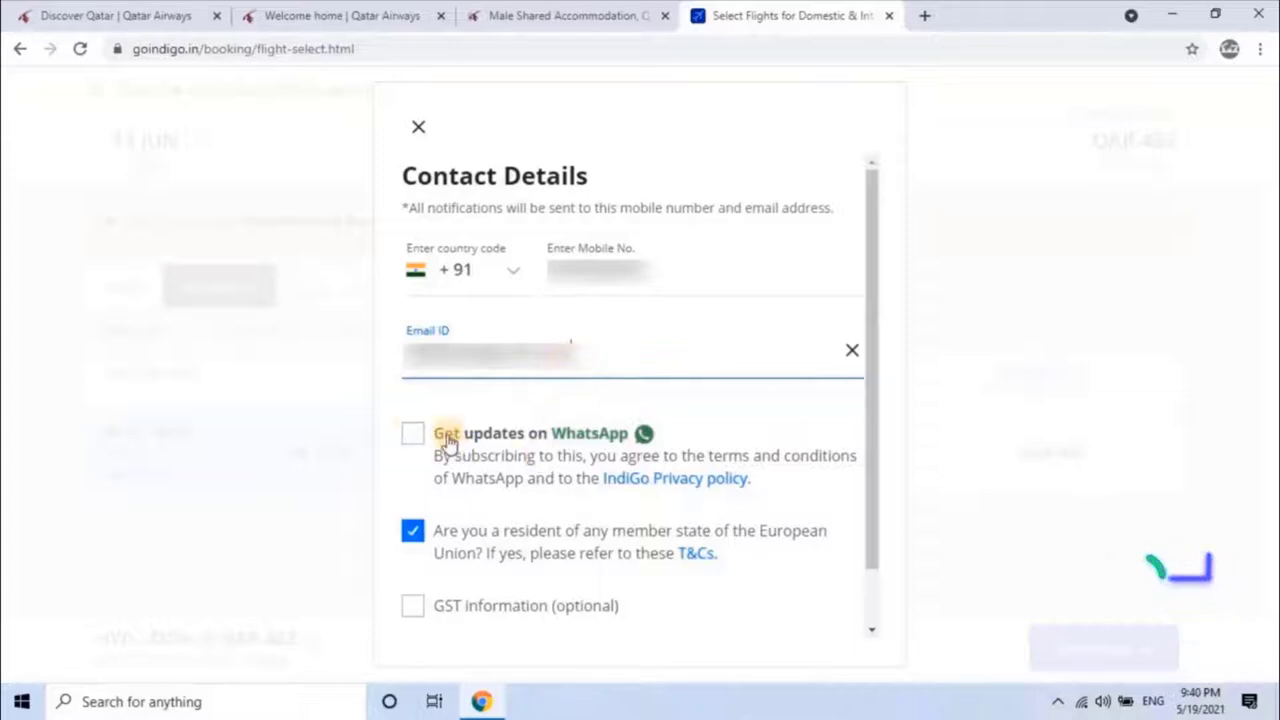
pyautogui.scroll(-1, 655, 425)
pyautogui.click(617, 612)
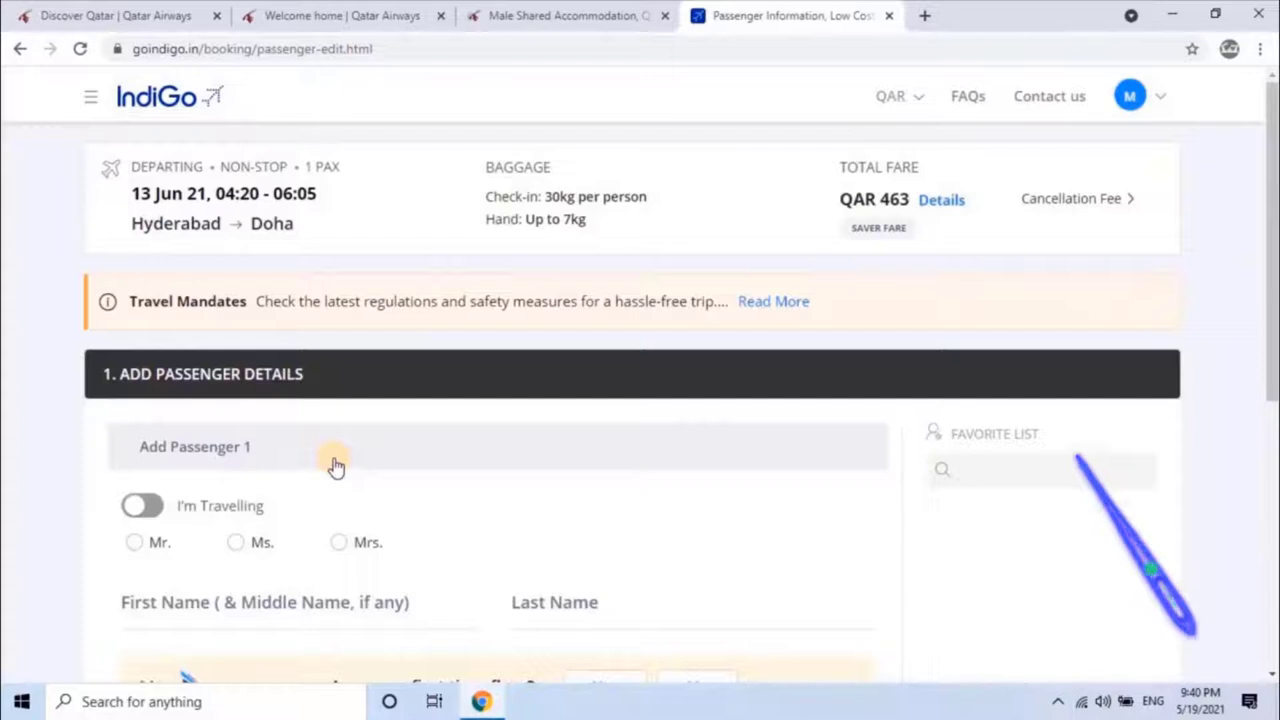
# - Enter passenger 1 as Mr. with last and first name, not a first-time flyer, and continue
pyautogui.scroll(-2, 307, 543)
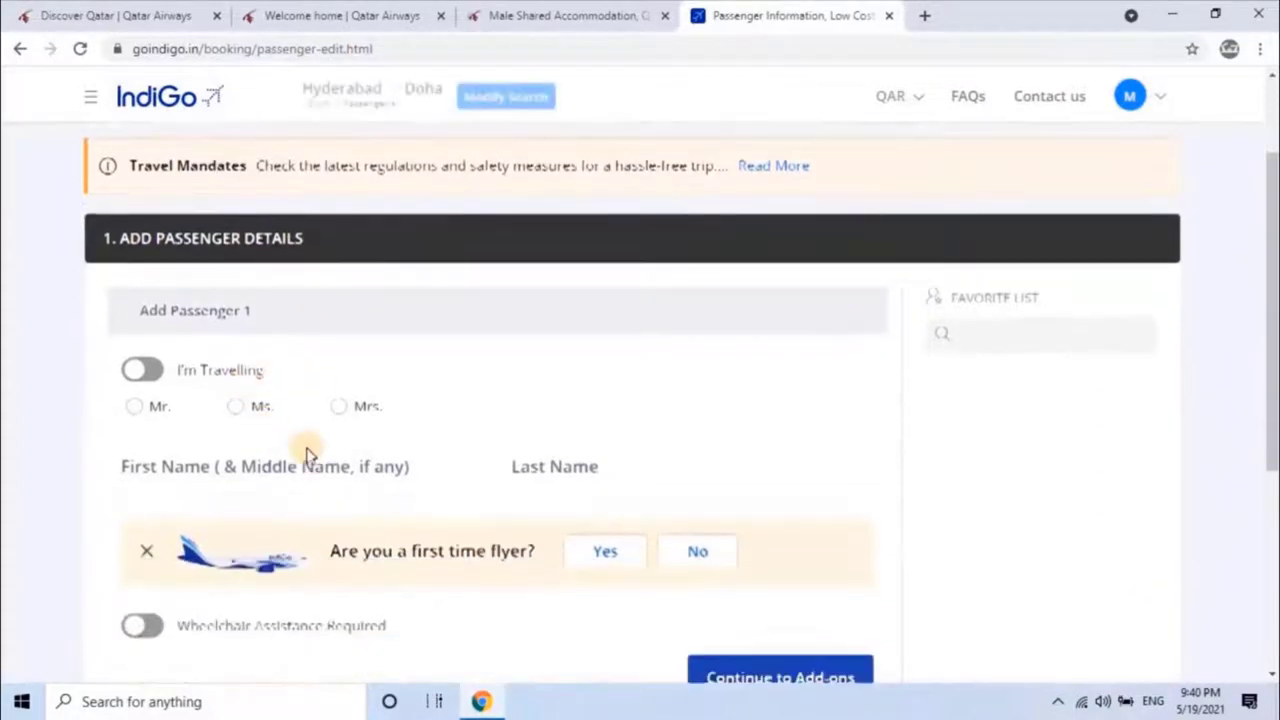
pyautogui.click(581, 418)
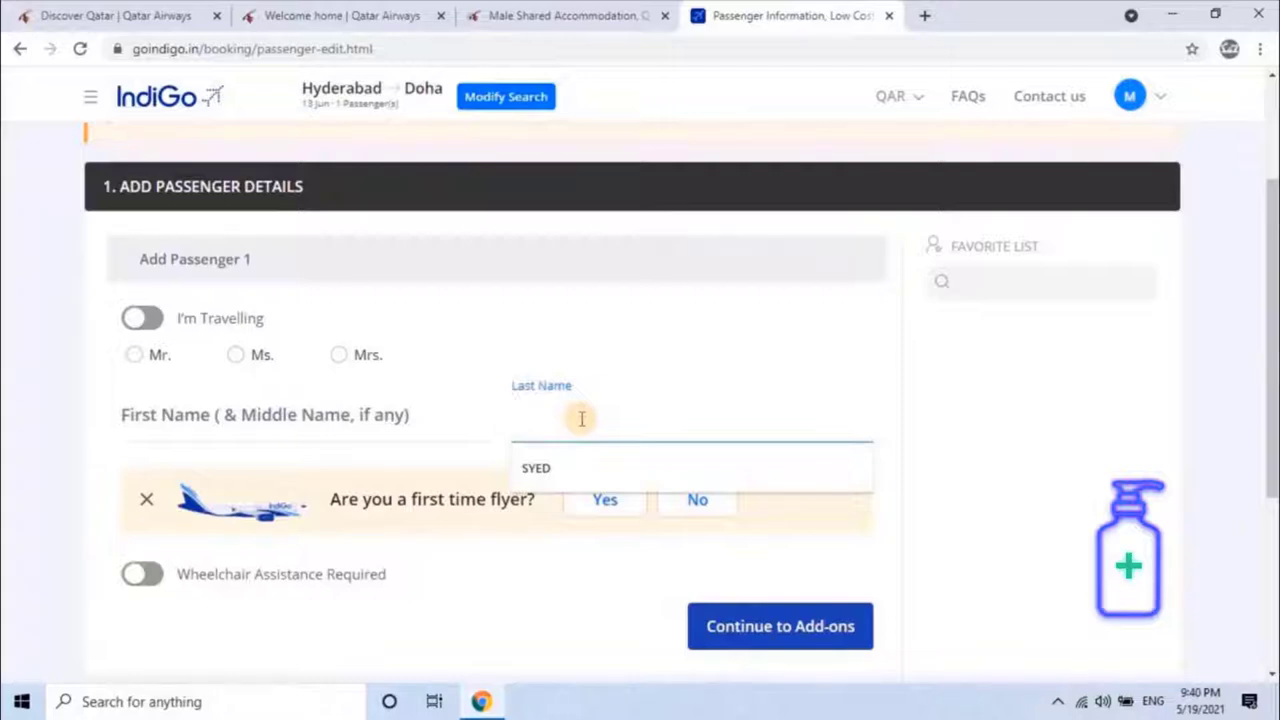
pyautogui.write('SYED')
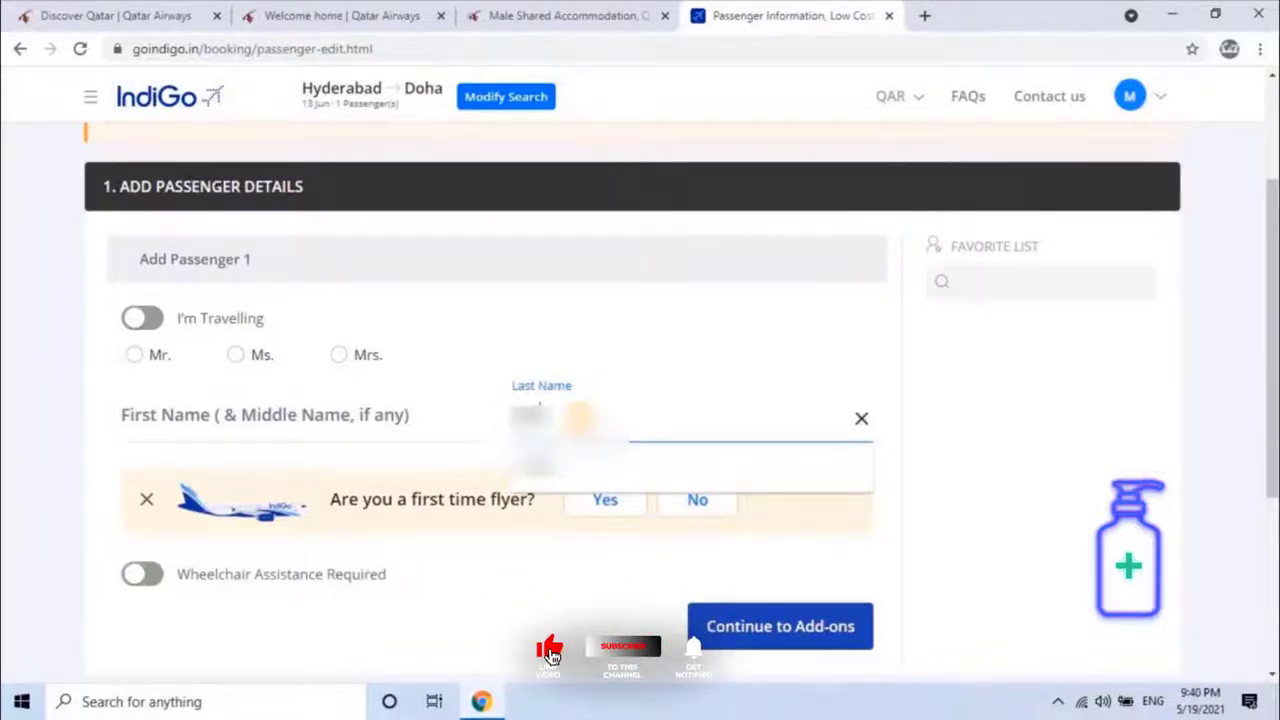
pyautogui.click(322, 418)
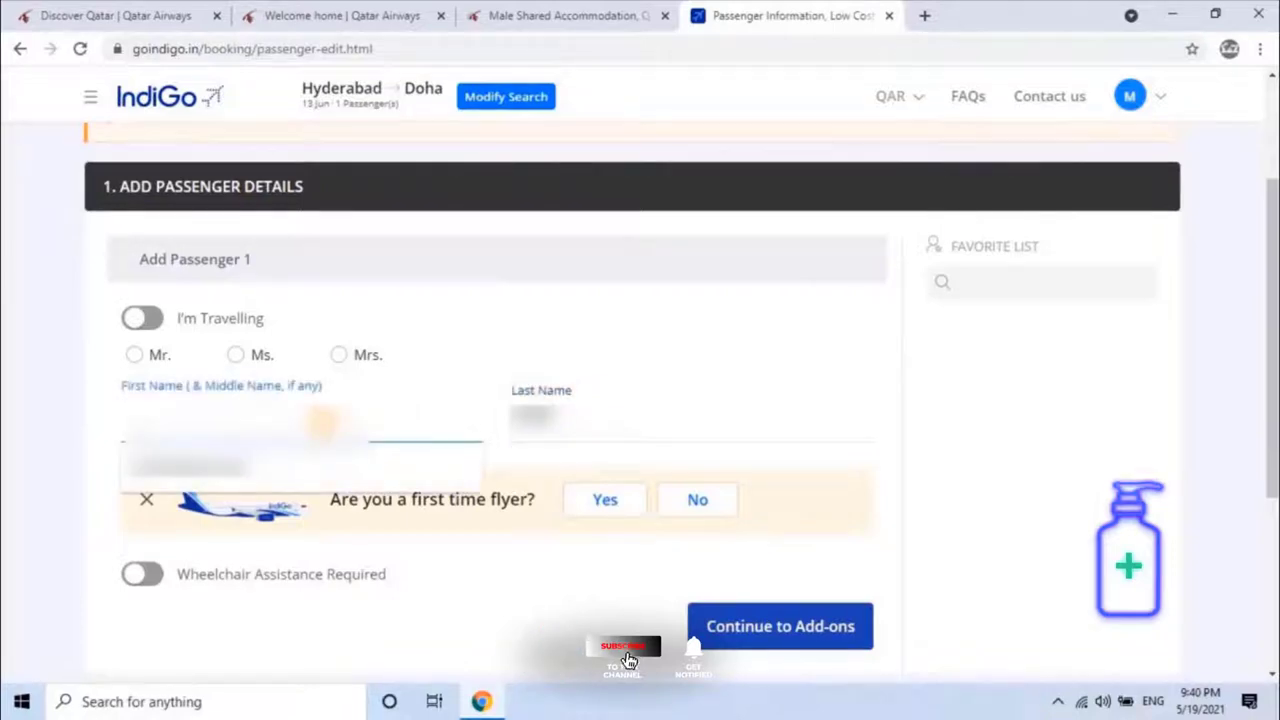
pyautogui.click(300, 467)
pyautogui.click(672, 508)
pyautogui.click(700, 665)
pyautogui.click(134, 167)
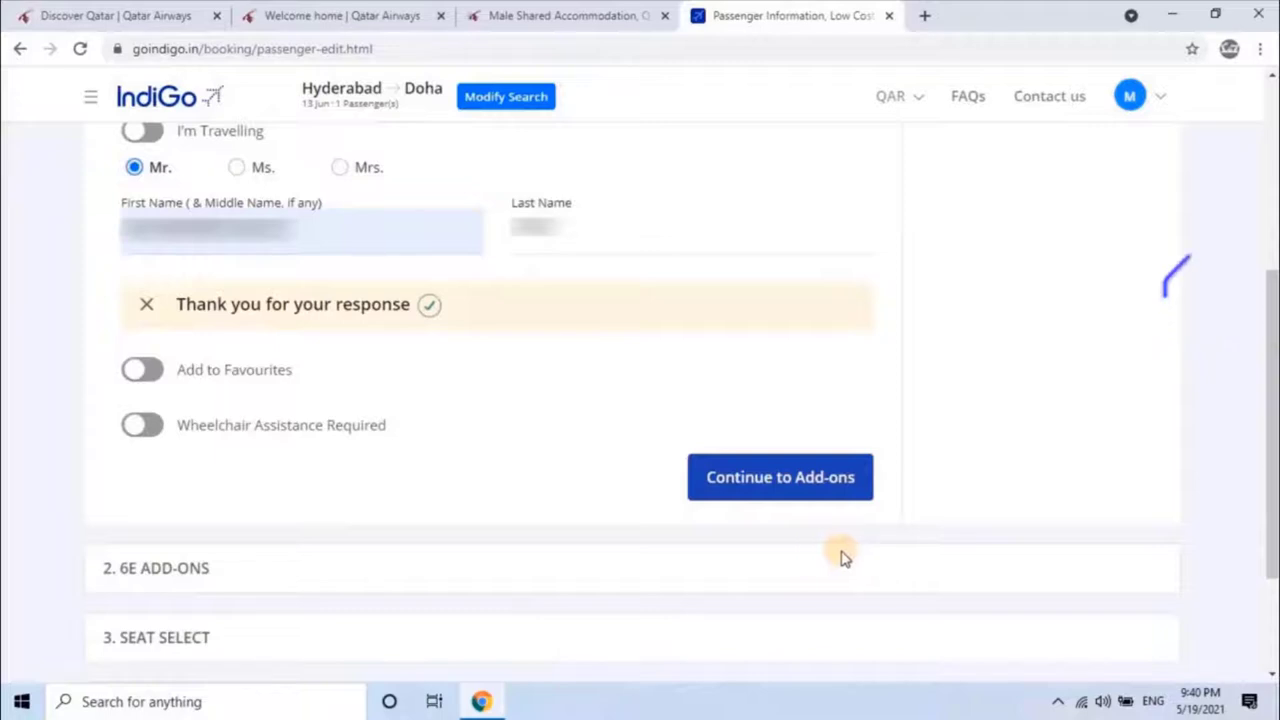
pyautogui.click(790, 500)
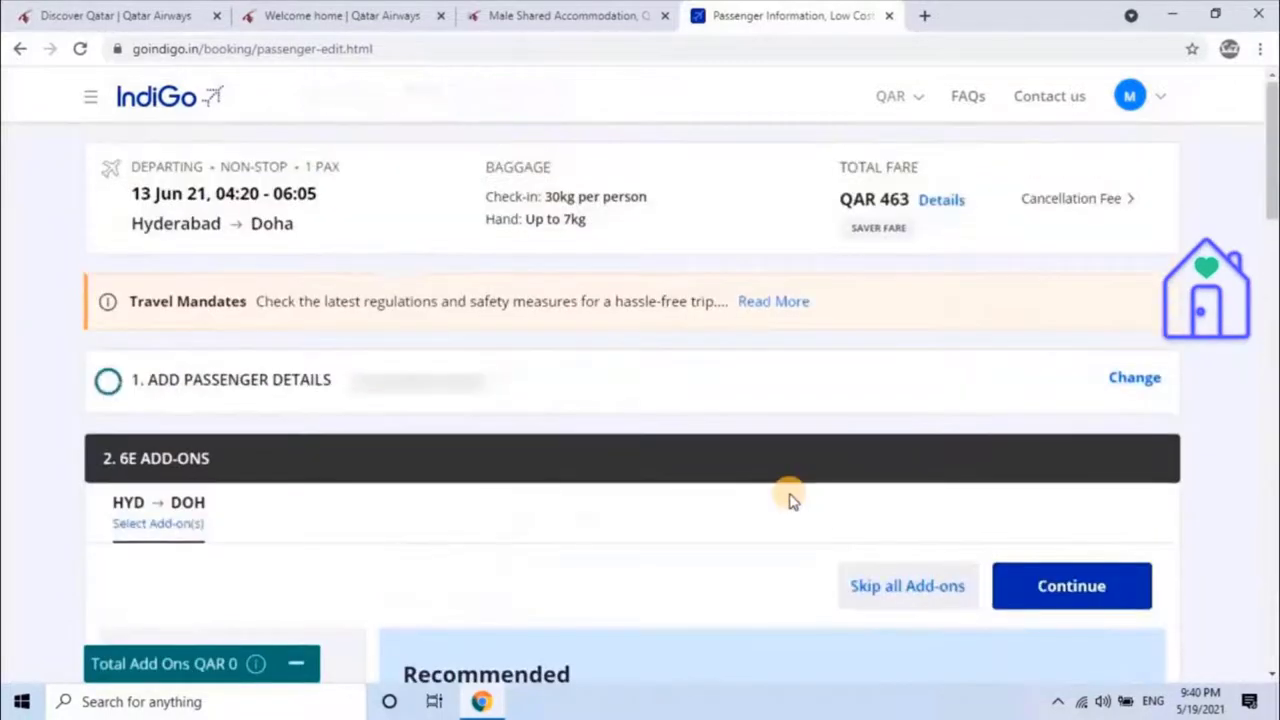
# - Skip all 6E add-ons and continue to seat selection
pyautogui.click(1095, 590)
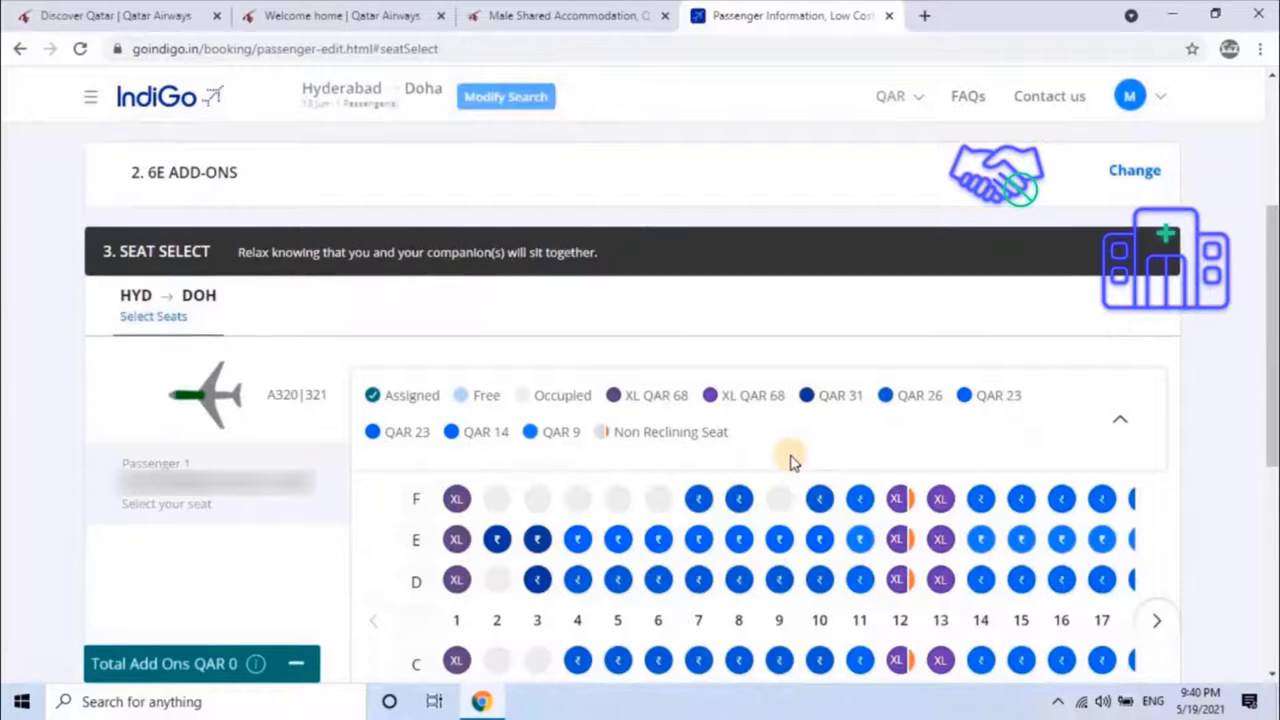
# - Pick the free middle seat 31-B on the seat map and continue to payment
pyautogui.scroll(-4, 798, 457)
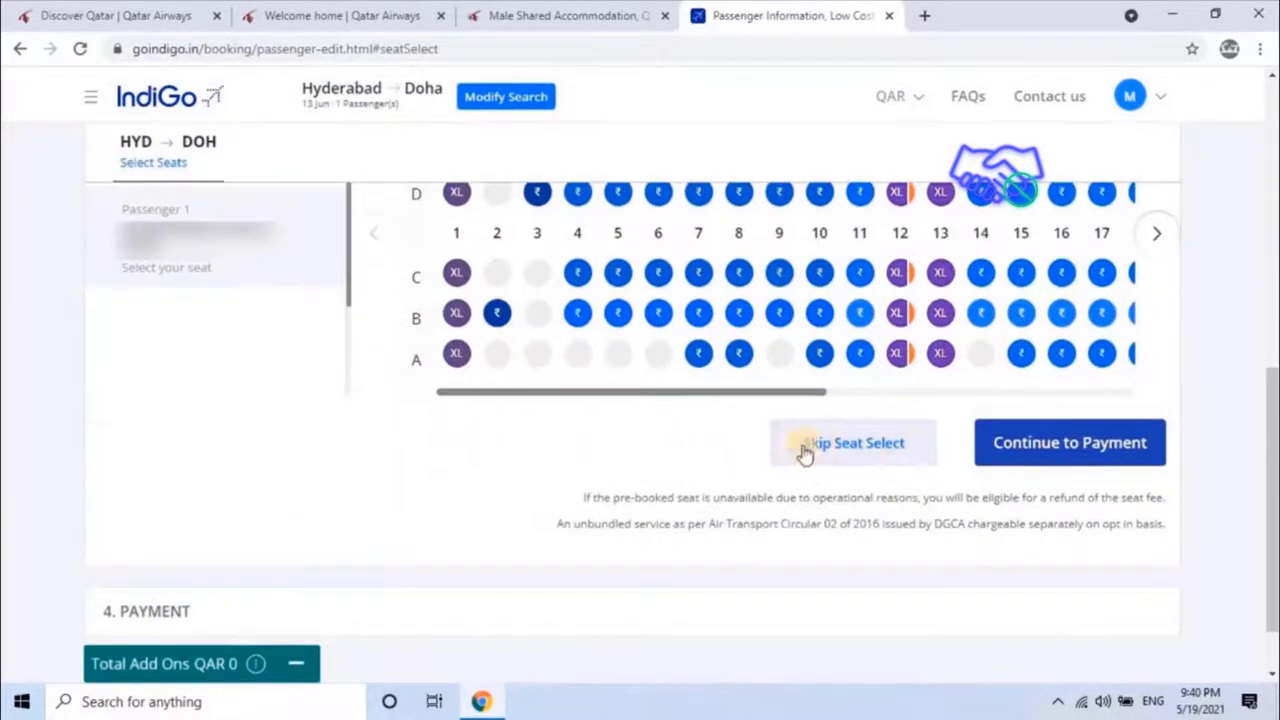
pyautogui.moveTo(812, 399); pyautogui.dragTo(1100, 403)
pyautogui.click(995, 418)
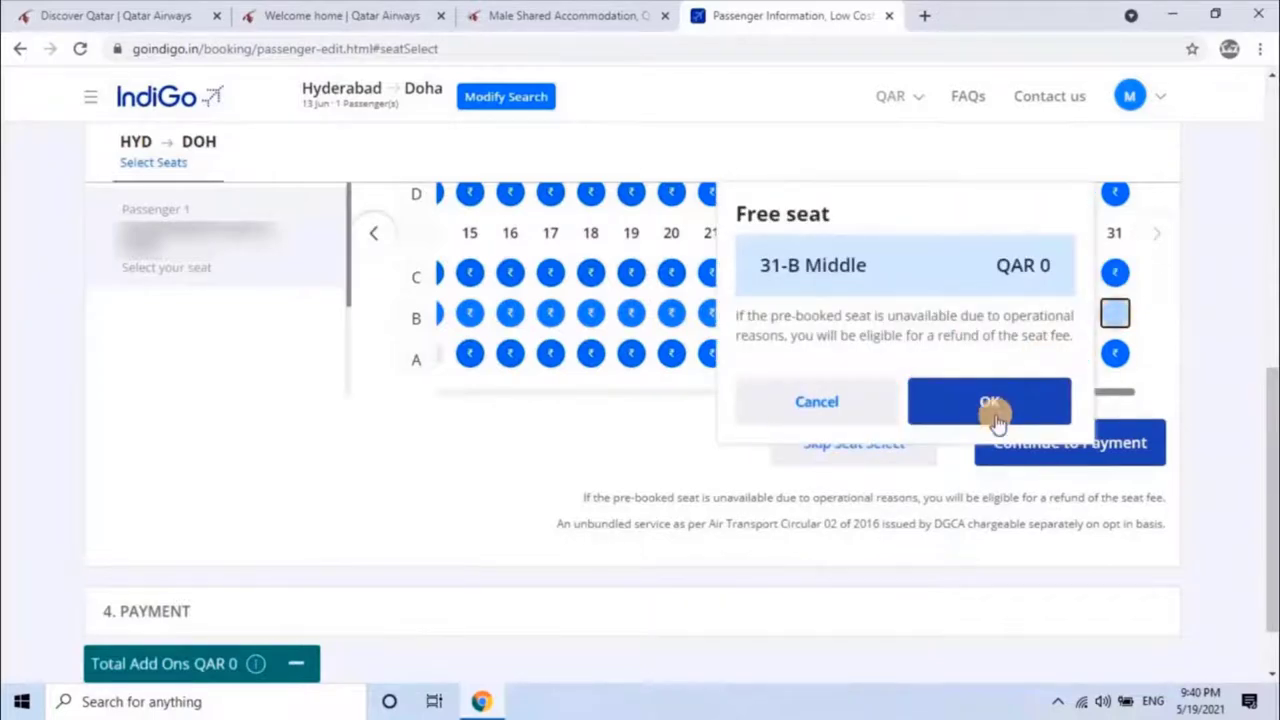
pyautogui.click(1040, 450)
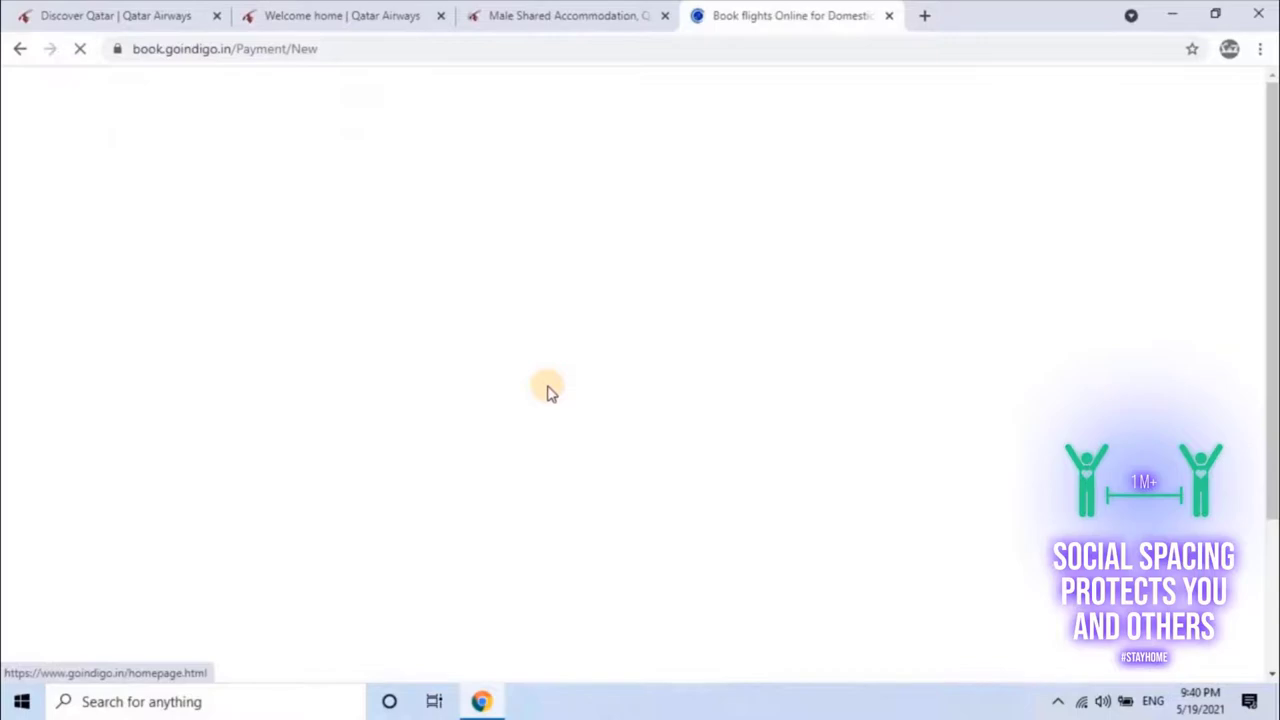
# - Enter the credit card number and select the card's expiry month and year
pyautogui.scroll(-2, 310, 385)
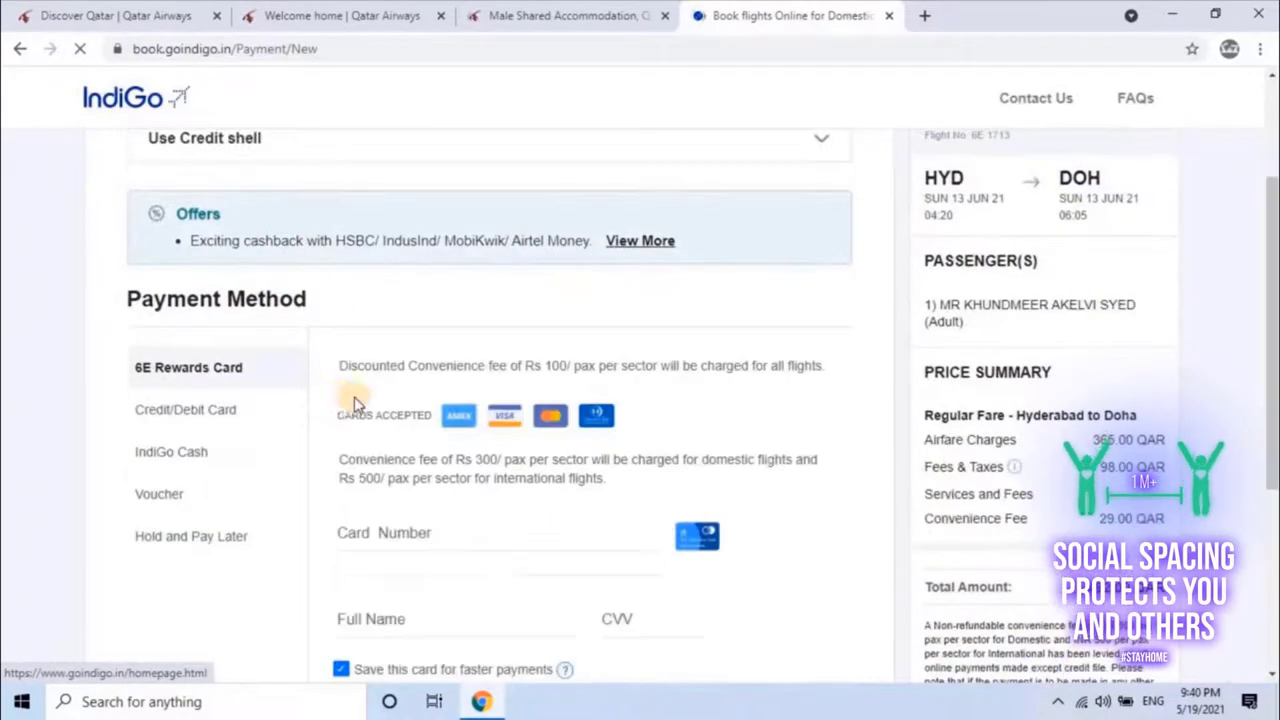
pyautogui.scroll(-2, 443, 428)
pyautogui.click(458, 290)
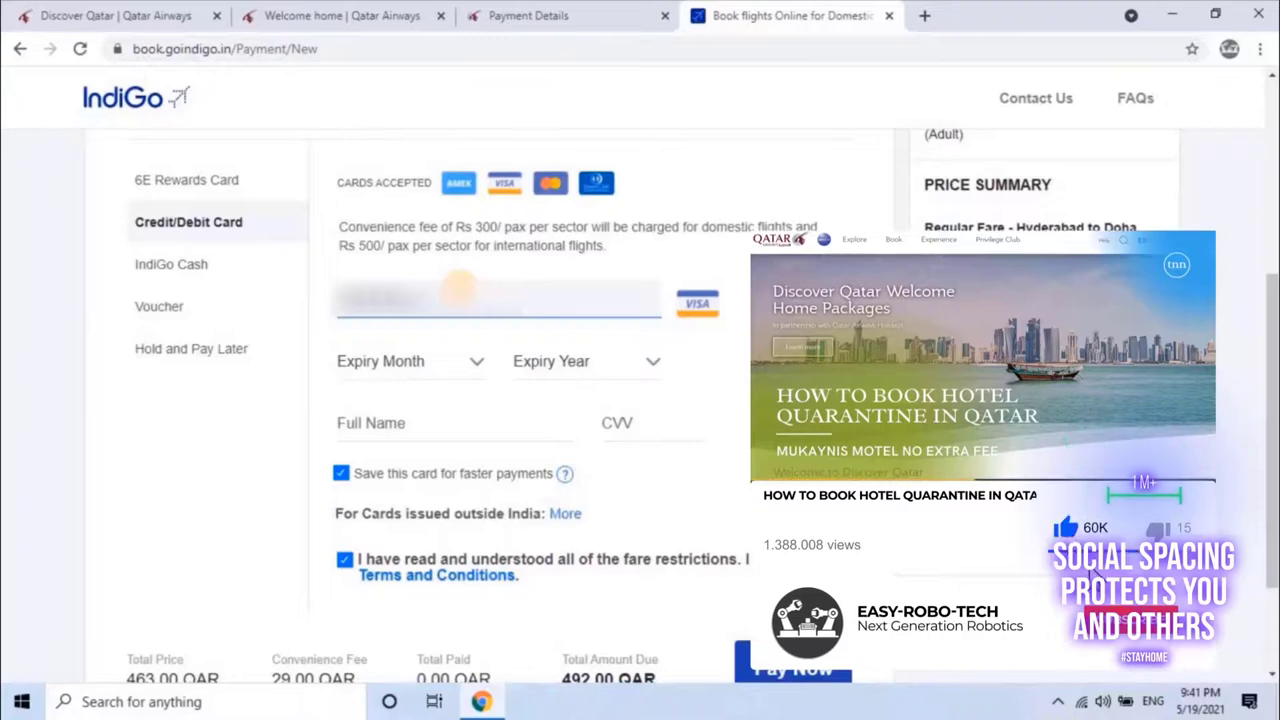
pyautogui.click(390, 358)
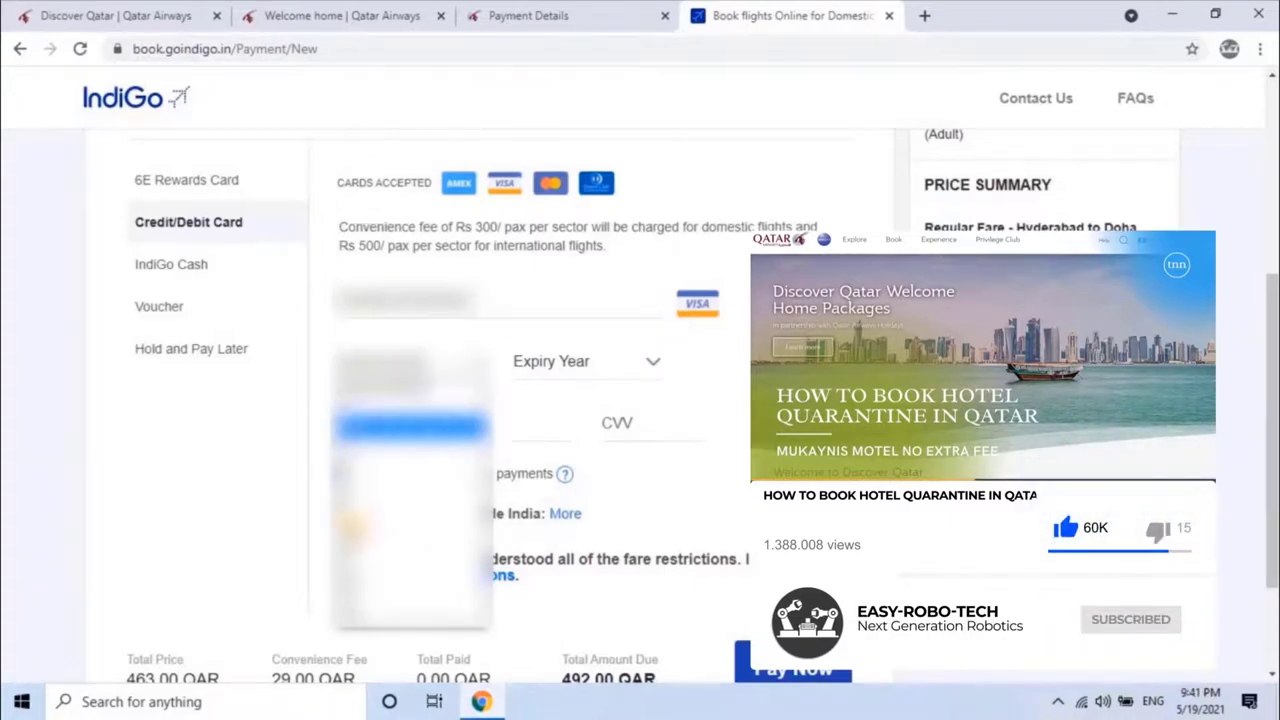
pyautogui.click(410, 560)
pyautogui.click(585, 361)
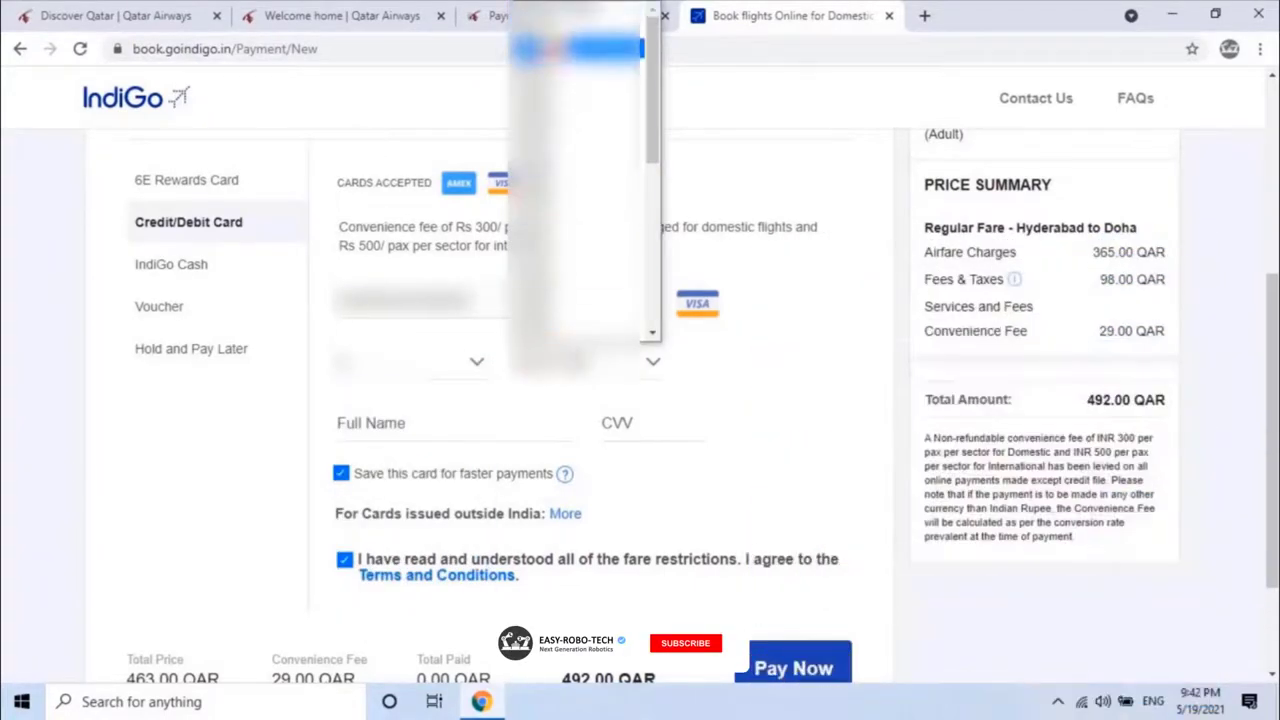
pyautogui.click(575, 47)
# - Fill in the cardholder's full name and the card's CVV code
pyautogui.click(478, 420)
pyautogui.write('S')
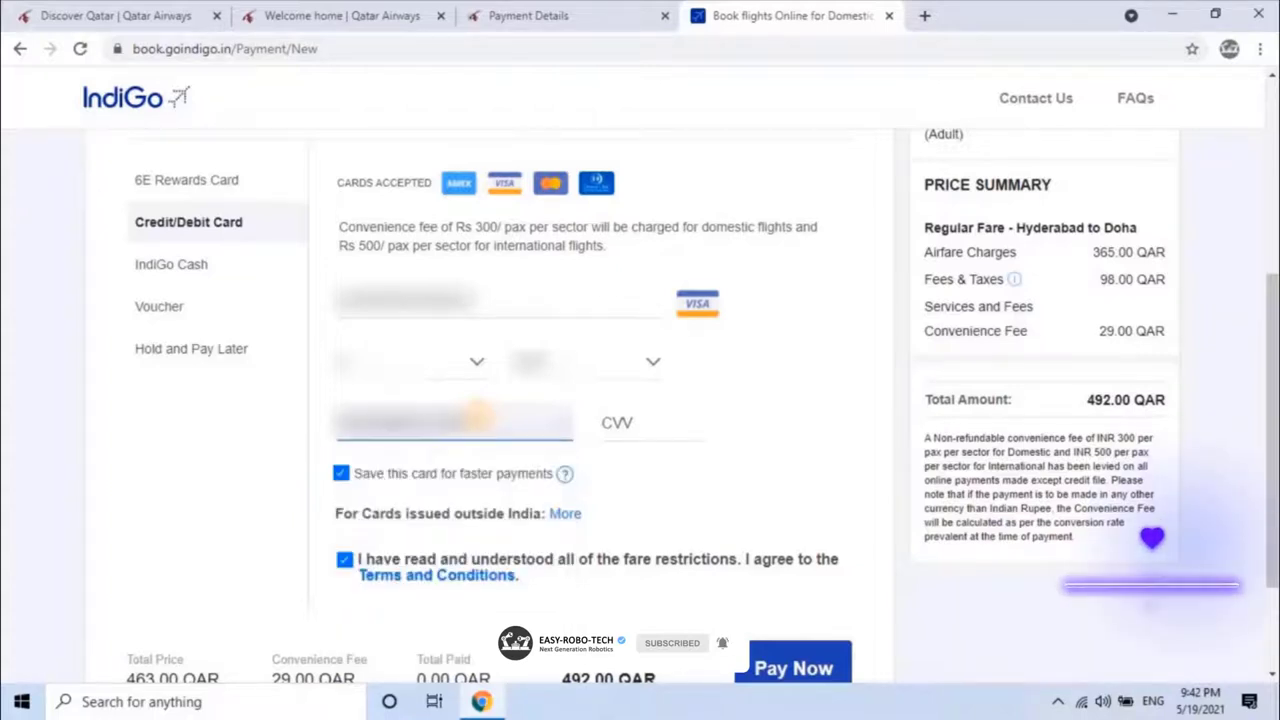
pyautogui.click(617, 420)
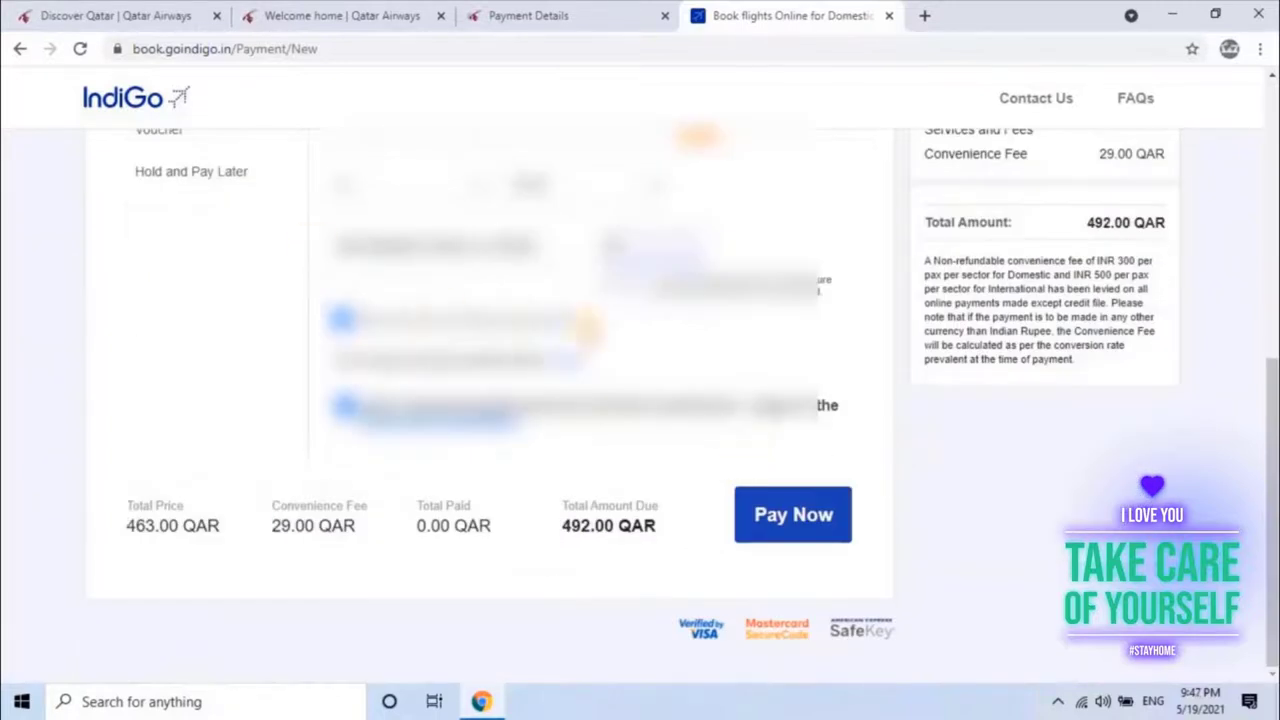
# - Pay the 492.00 QAR total and submit the Verified by Visa one-time code
pyautogui.click(779, 512)
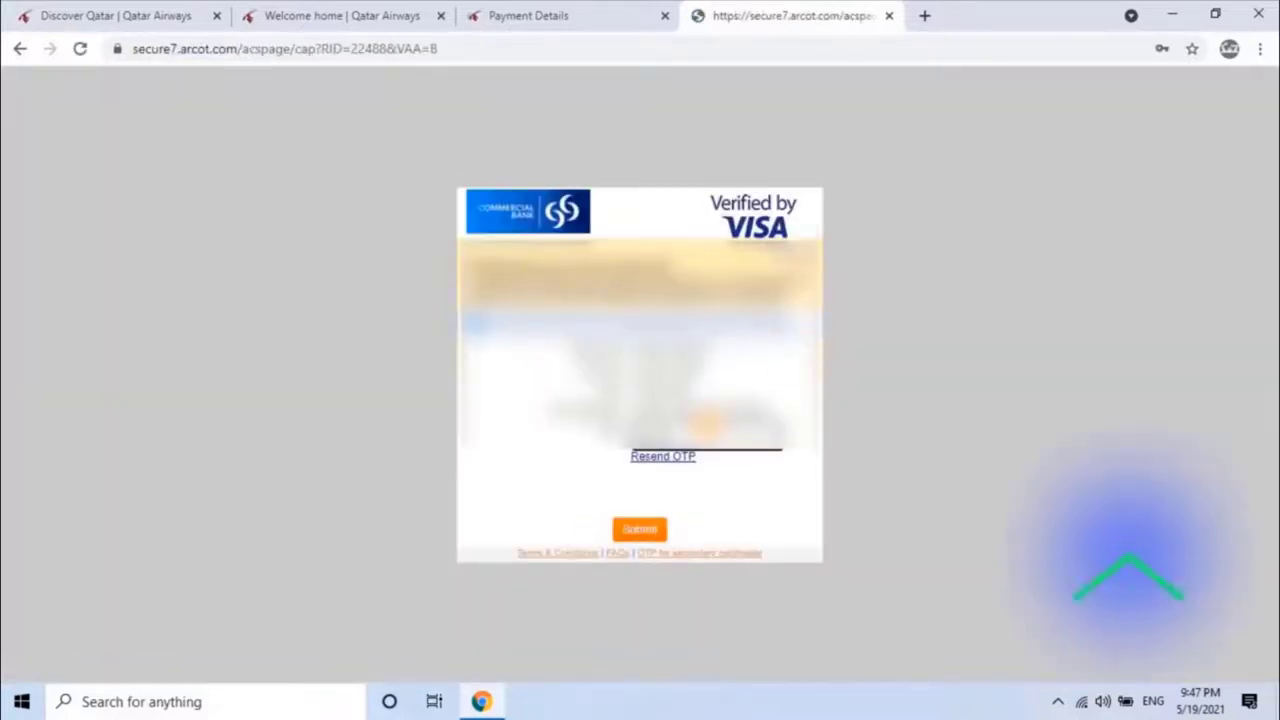
pyautogui.click(639, 531)
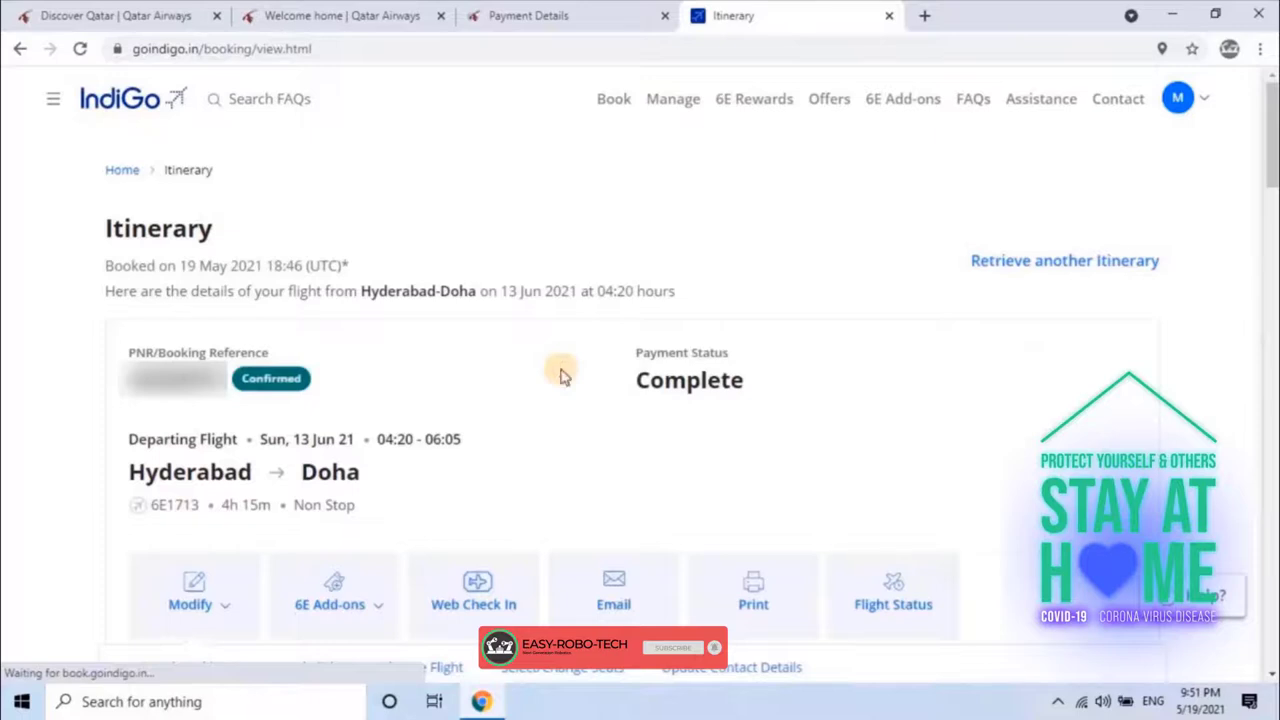
pyautogui.scroll(-2, 562, 368)
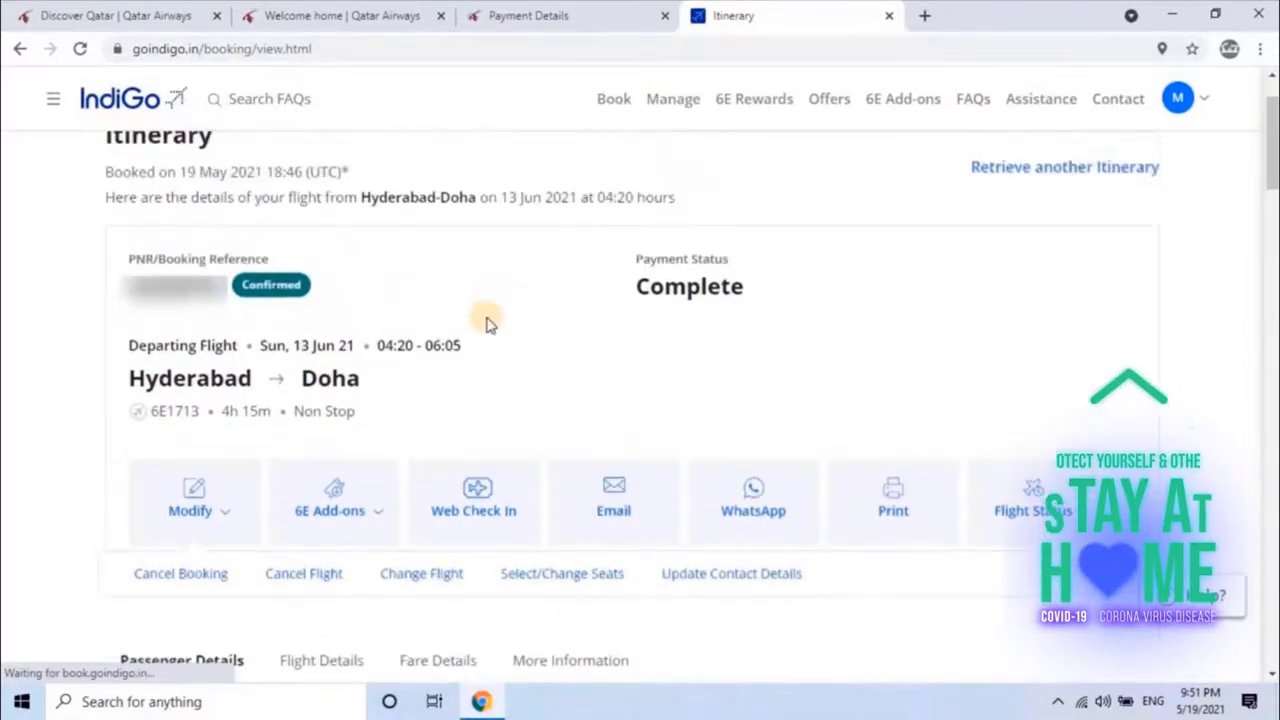
pyautogui.scroll(2, 523, 309)
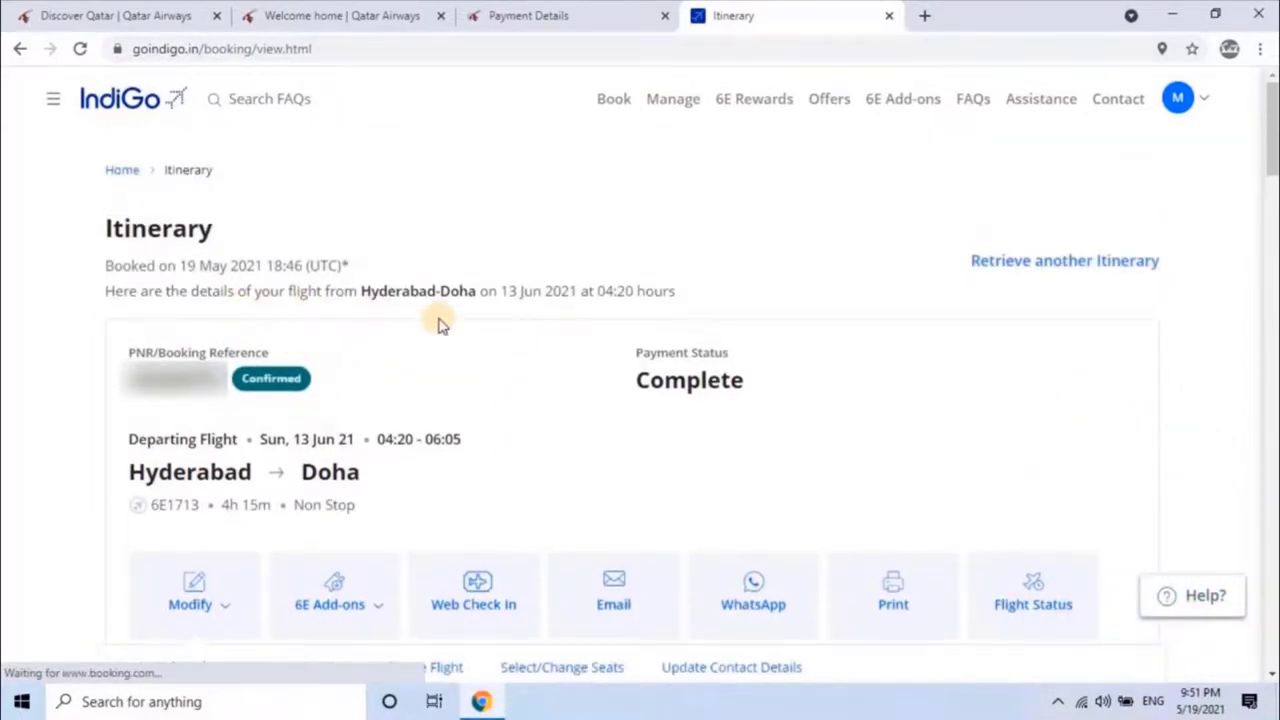
pyautogui.scroll(-2, 390, 405)
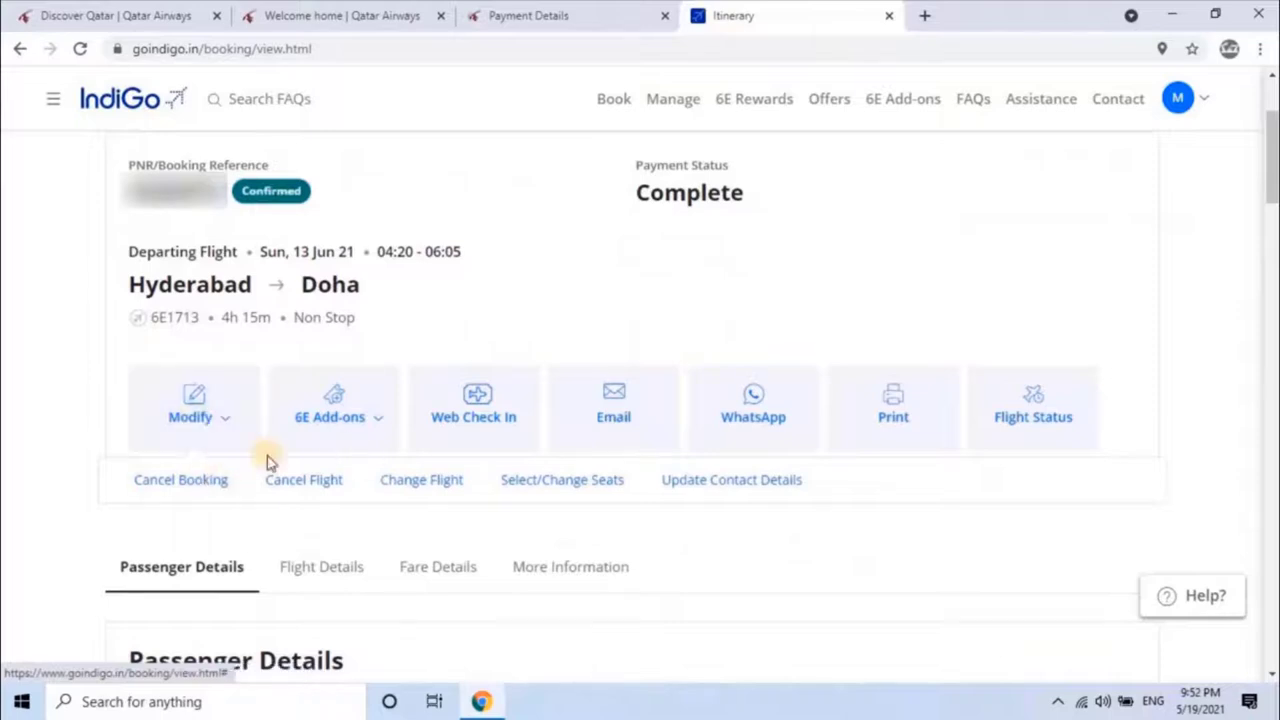